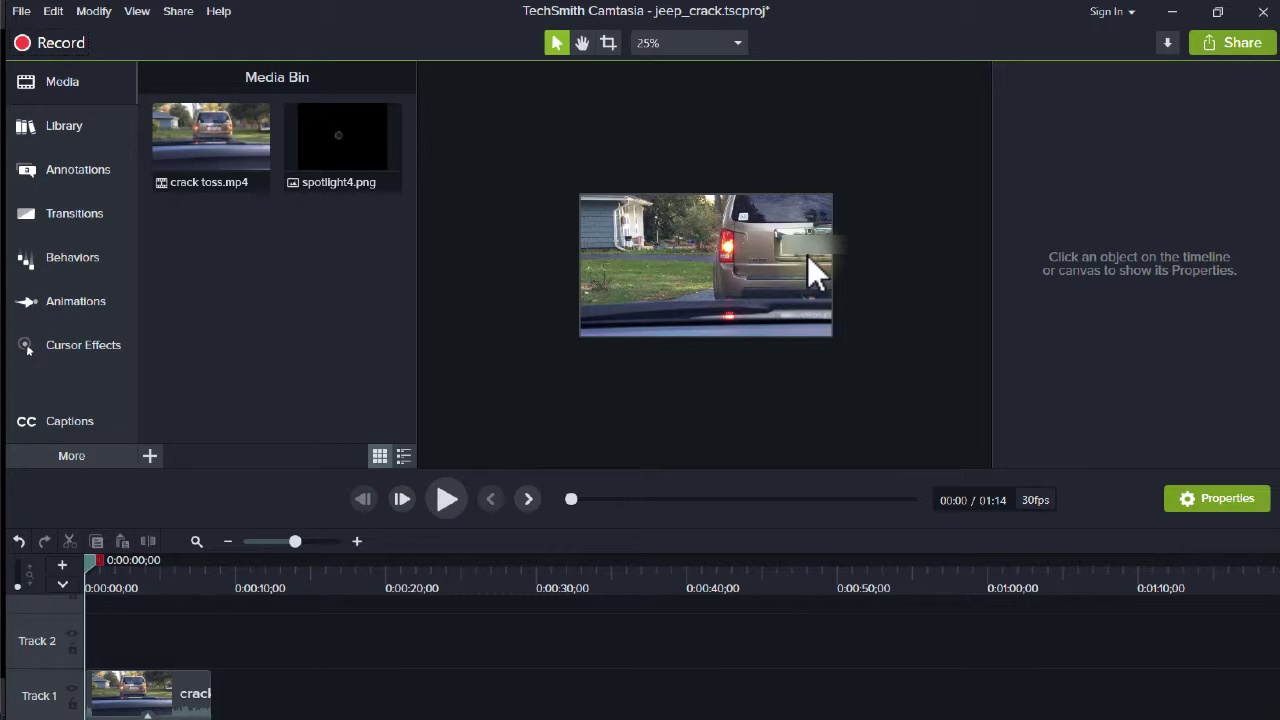
# Move the playhead to about 0:00:02;10 in the crack toss clip
pyautogui.click(120, 576)
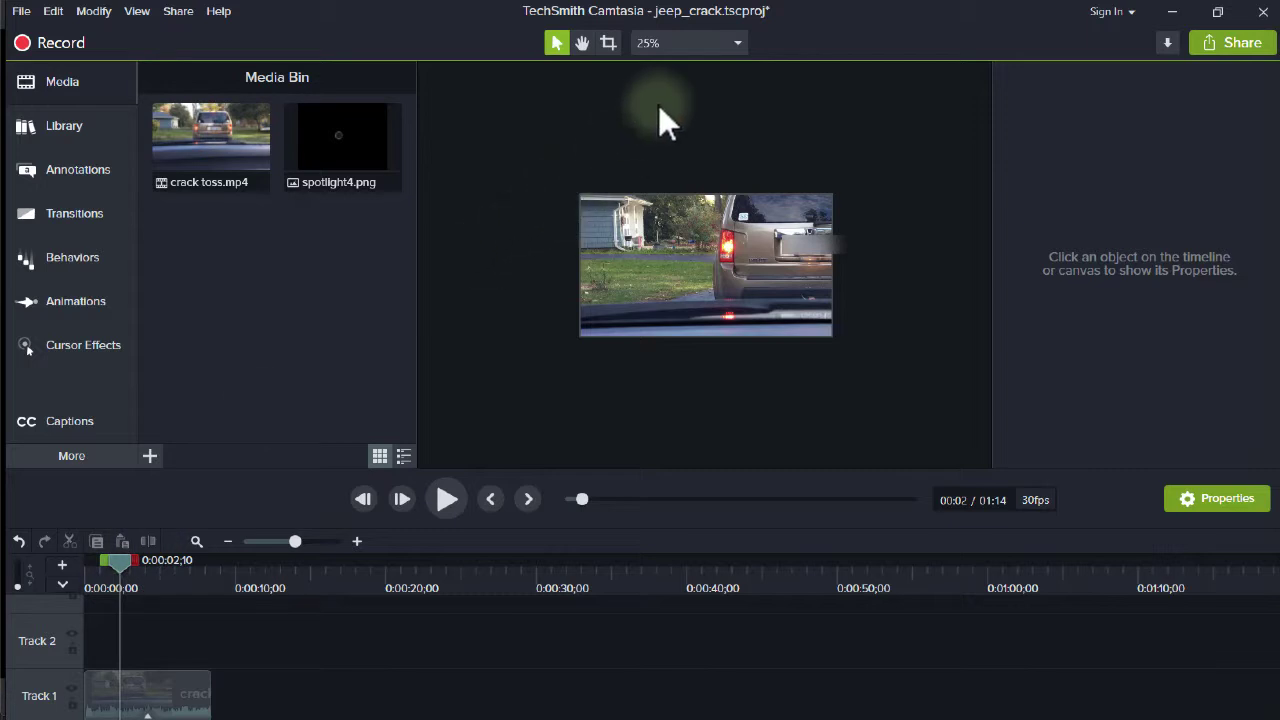
# Enlarge the preview canvas to 75% and scrub the playhead to 0:00:05;20
pyautogui.click(708, 46)
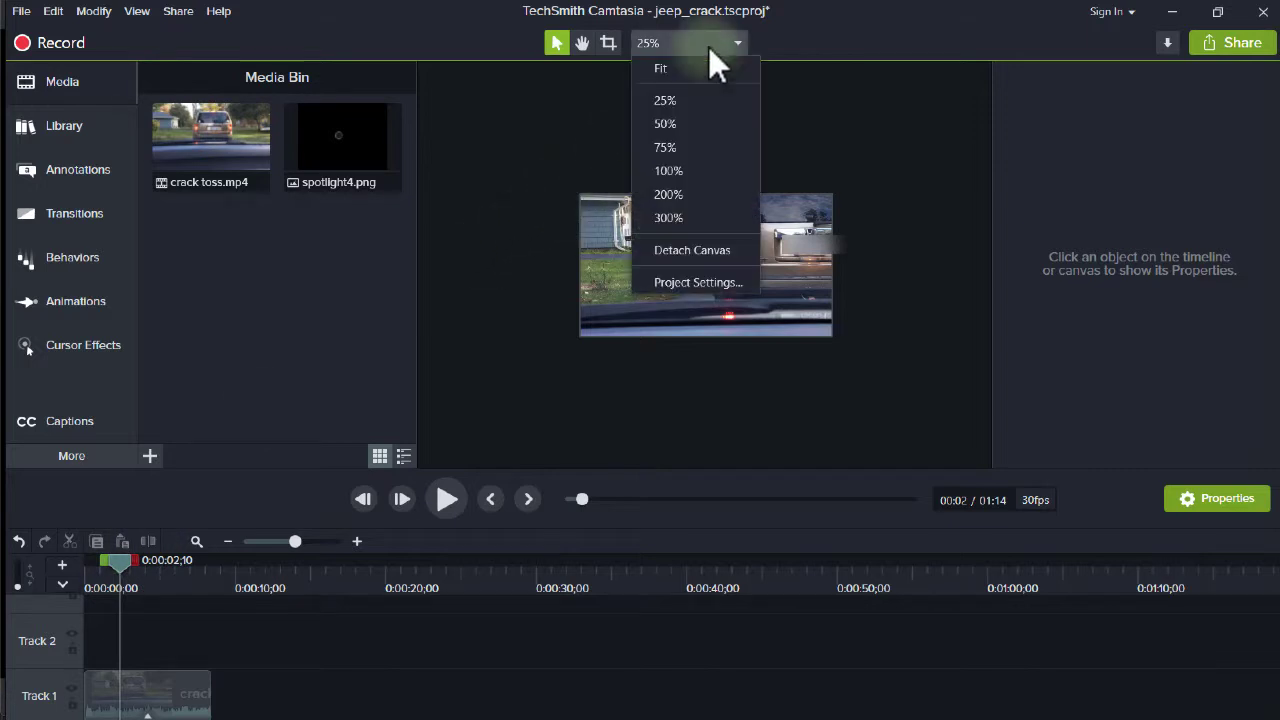
pyautogui.click(695, 146)
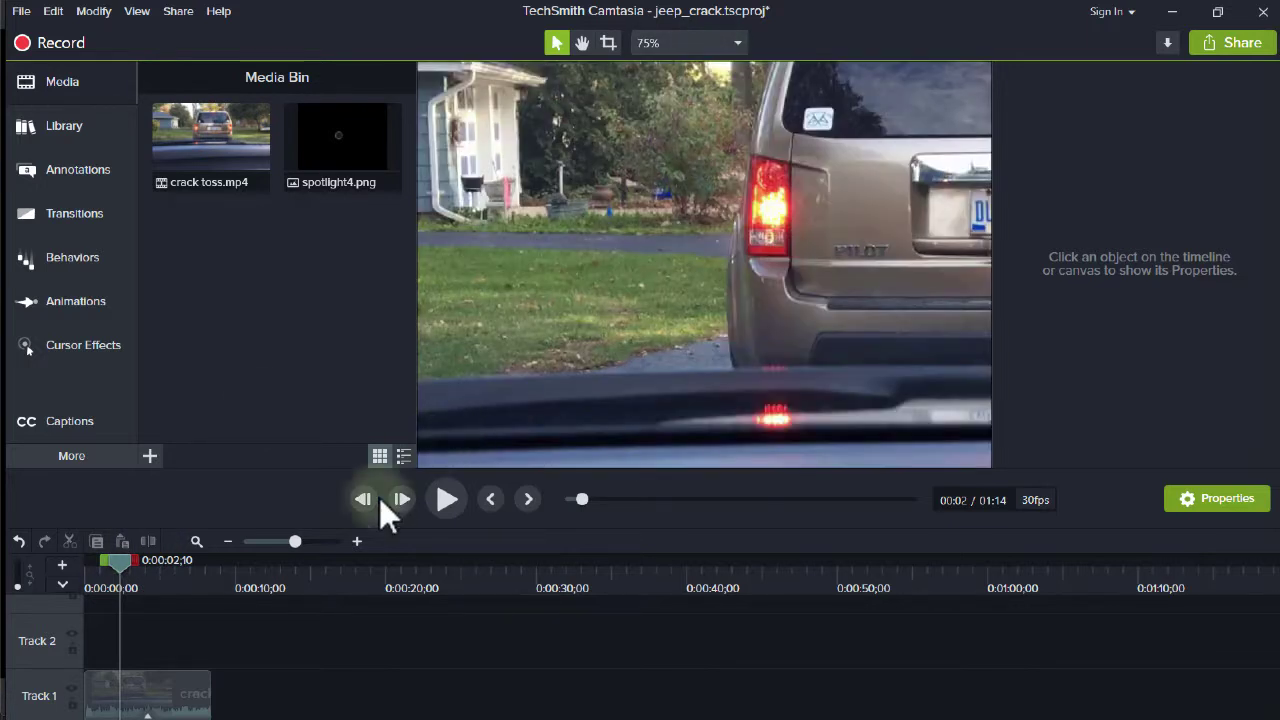
pyautogui.moveTo(123, 559); pyautogui.dragTo(172, 558)
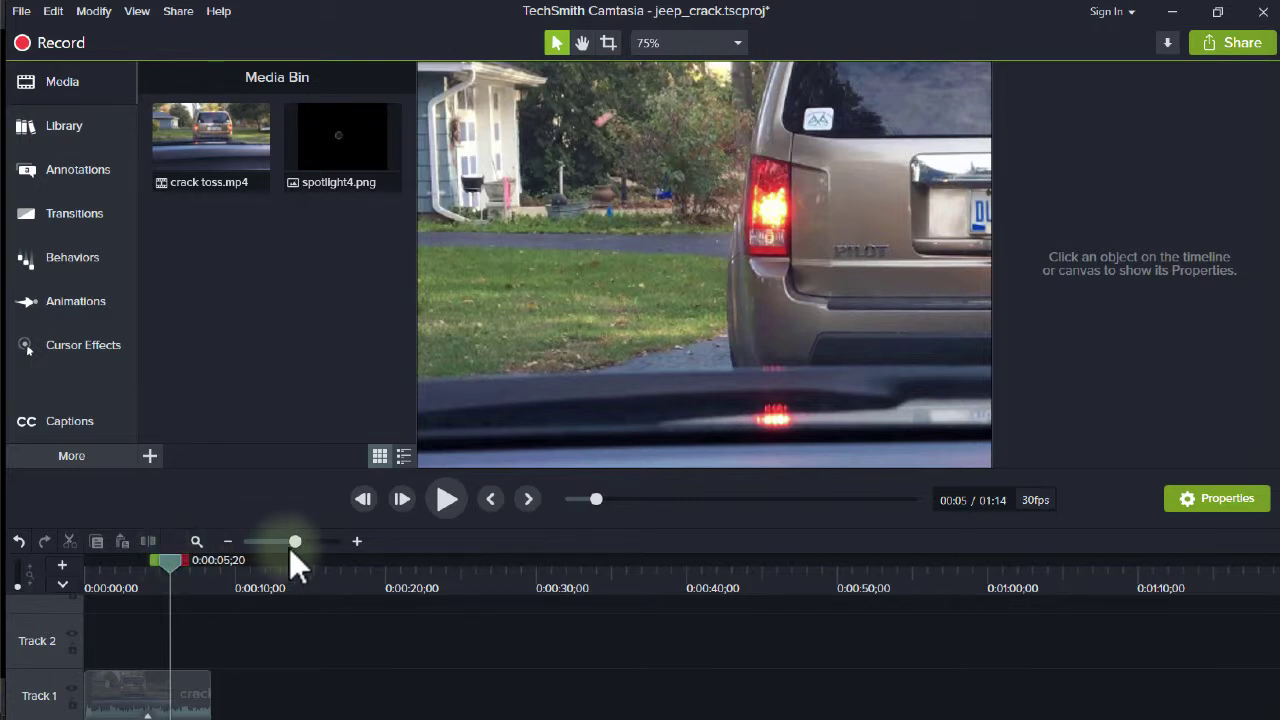
# Zoom the timeline to one-second ticks and set the playhead to 0:00:04;15
pyautogui.moveTo(293, 541); pyautogui.dragTo(319, 541)
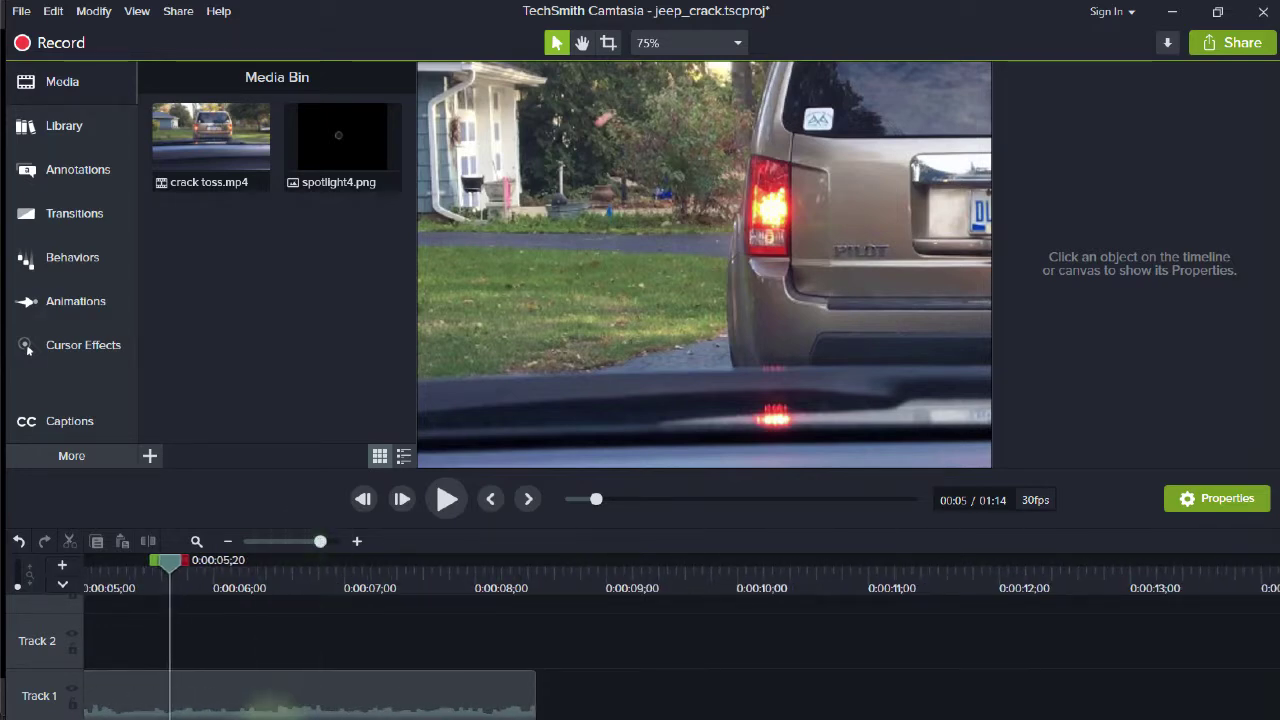
pyautogui.hscroll(-5, 265, 705)
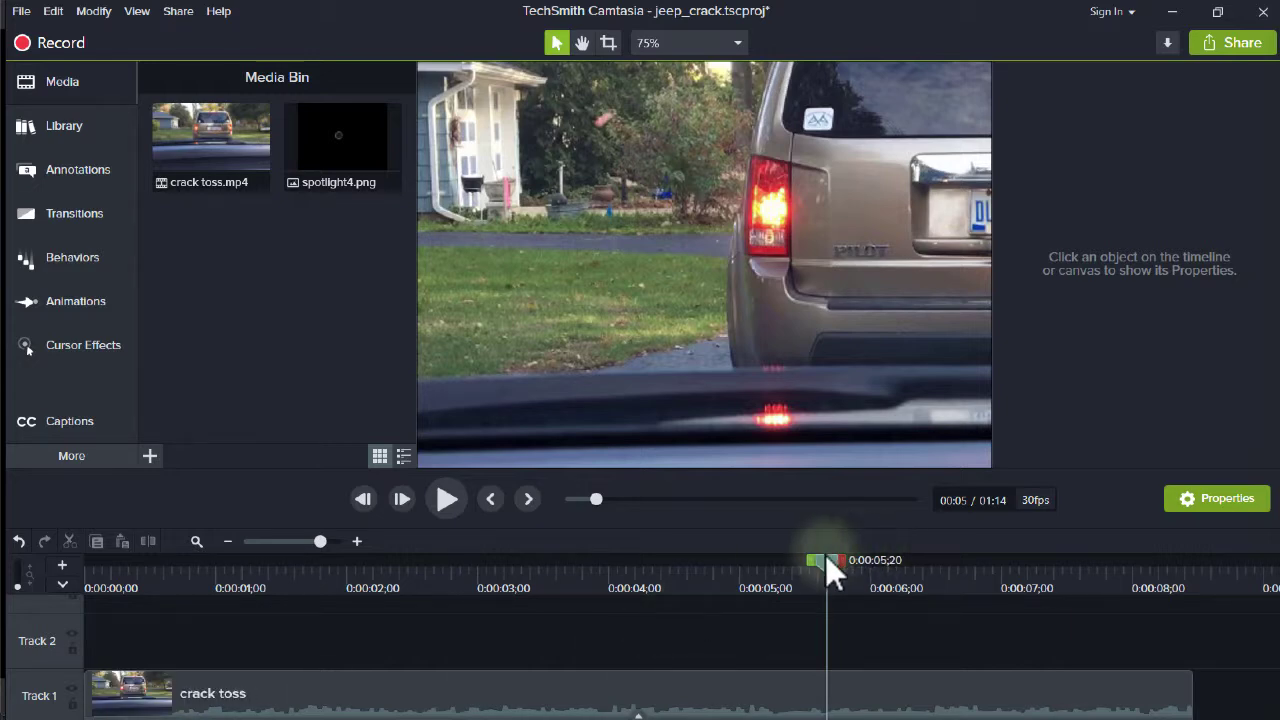
pyautogui.moveTo(826, 560); pyautogui.dragTo(674, 578)
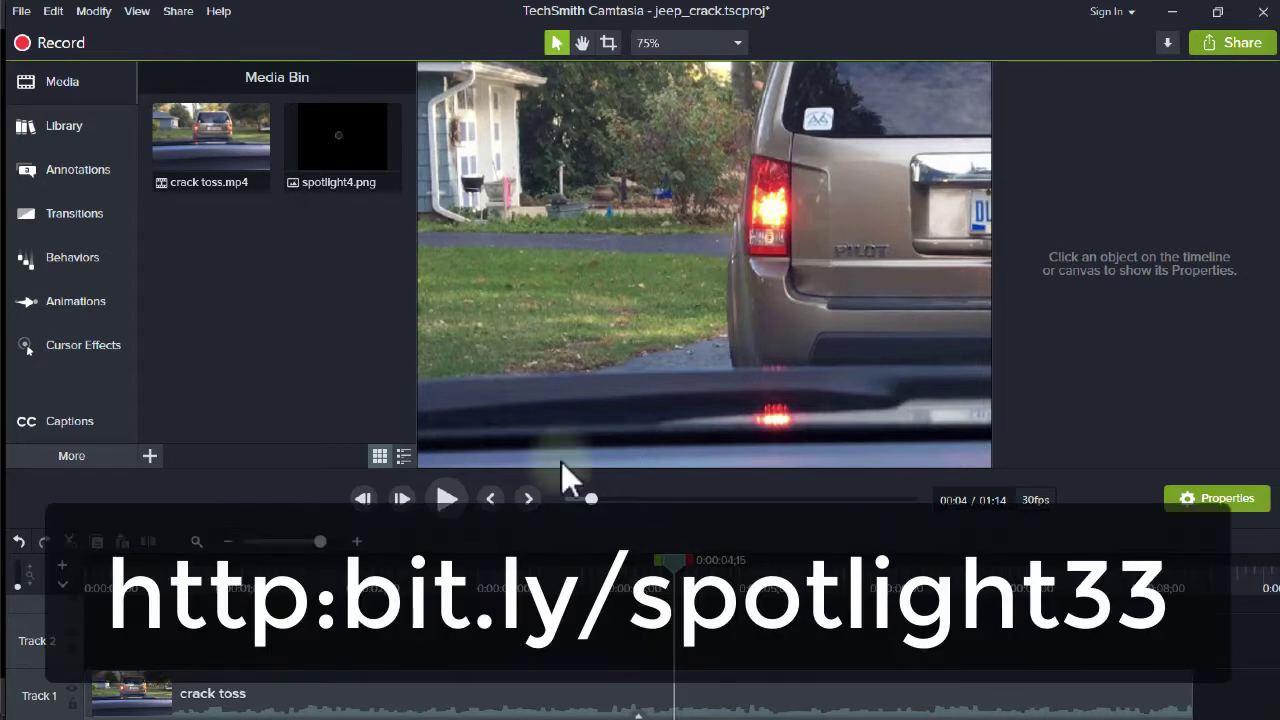
pyautogui.moveTo(320, 136)
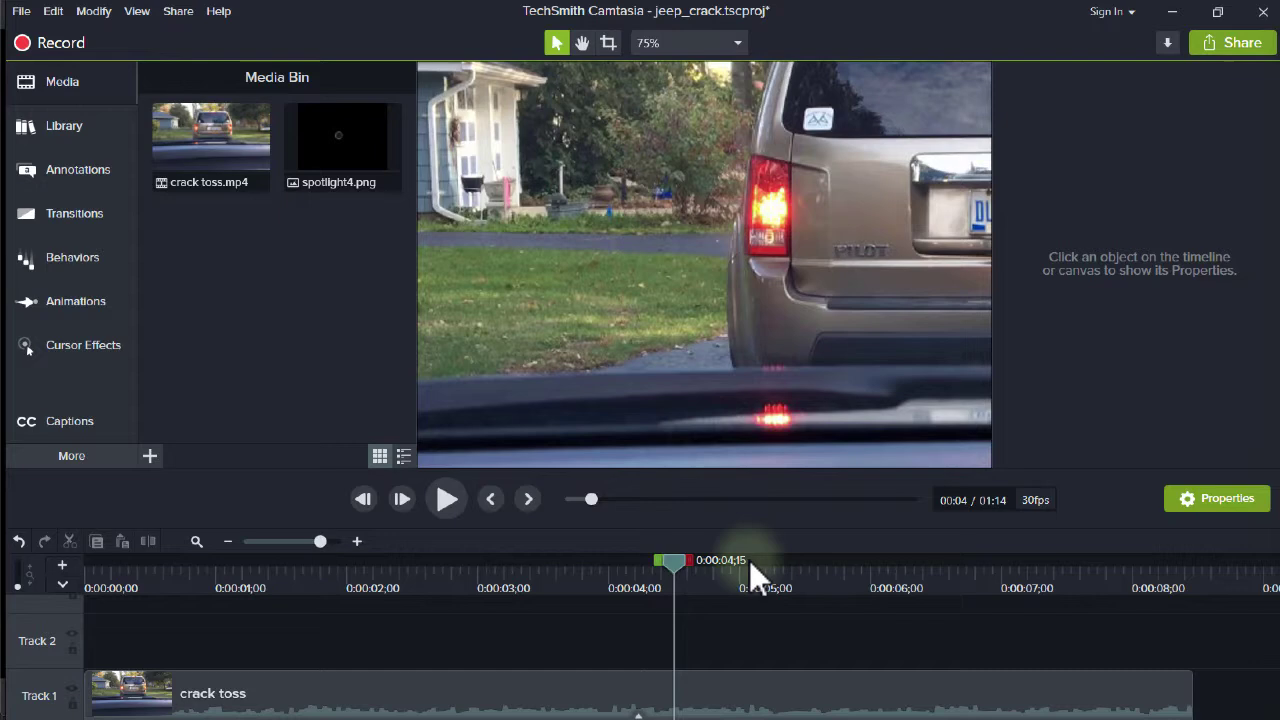
pyautogui.moveTo(675, 562); pyautogui.dragTo(675, 595)
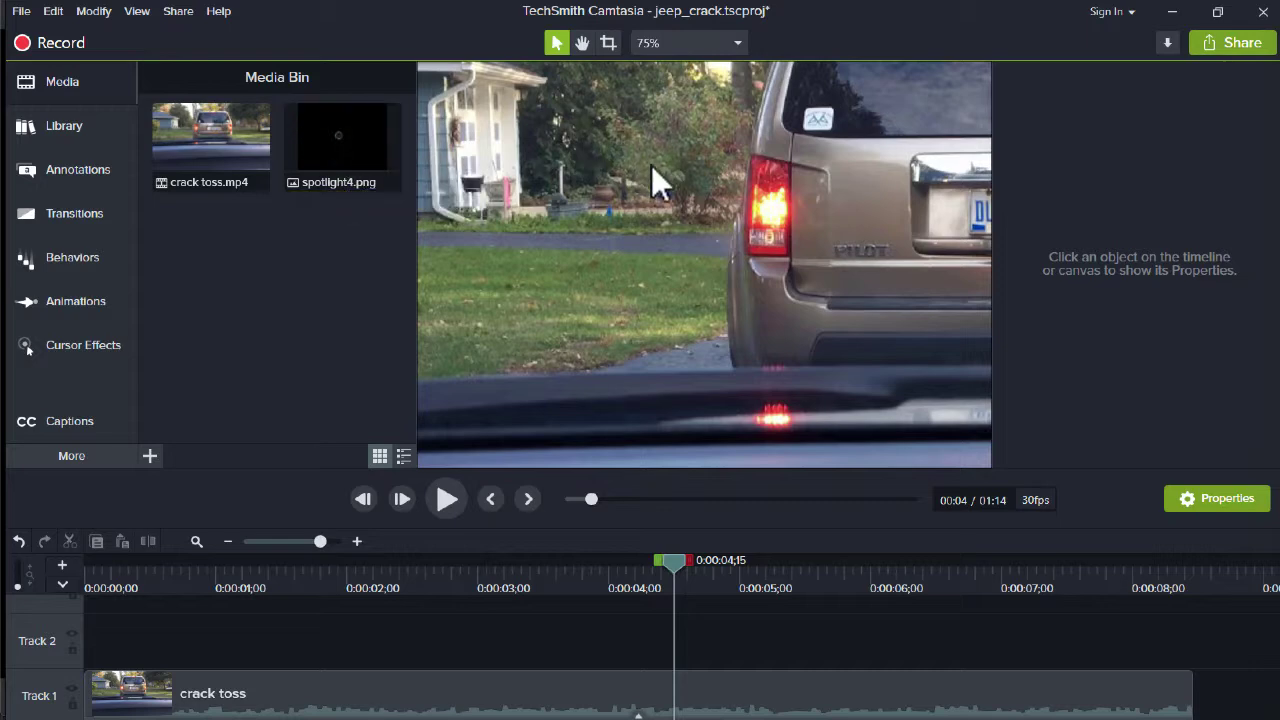
# Set canvas zoom to 25% and place spotlight4.png on Track 2 at about 4.5 seconds
pyautogui.click(661, 50)
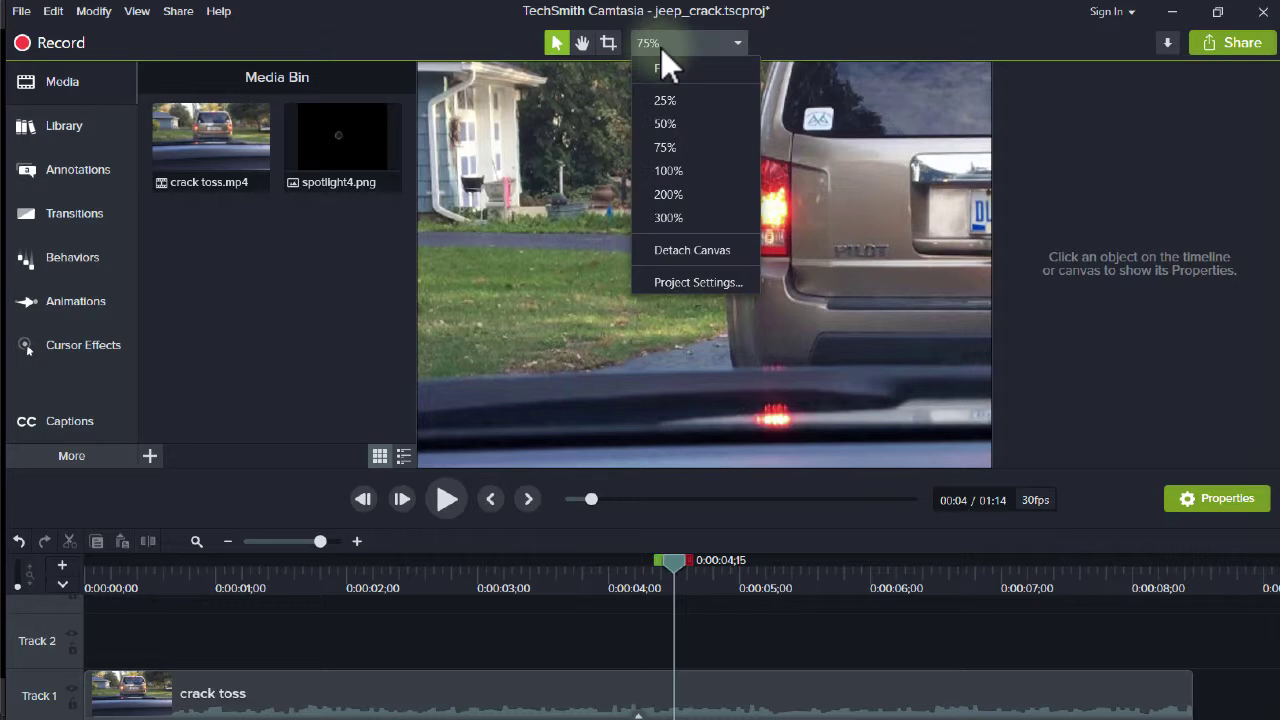
pyautogui.click(668, 100)
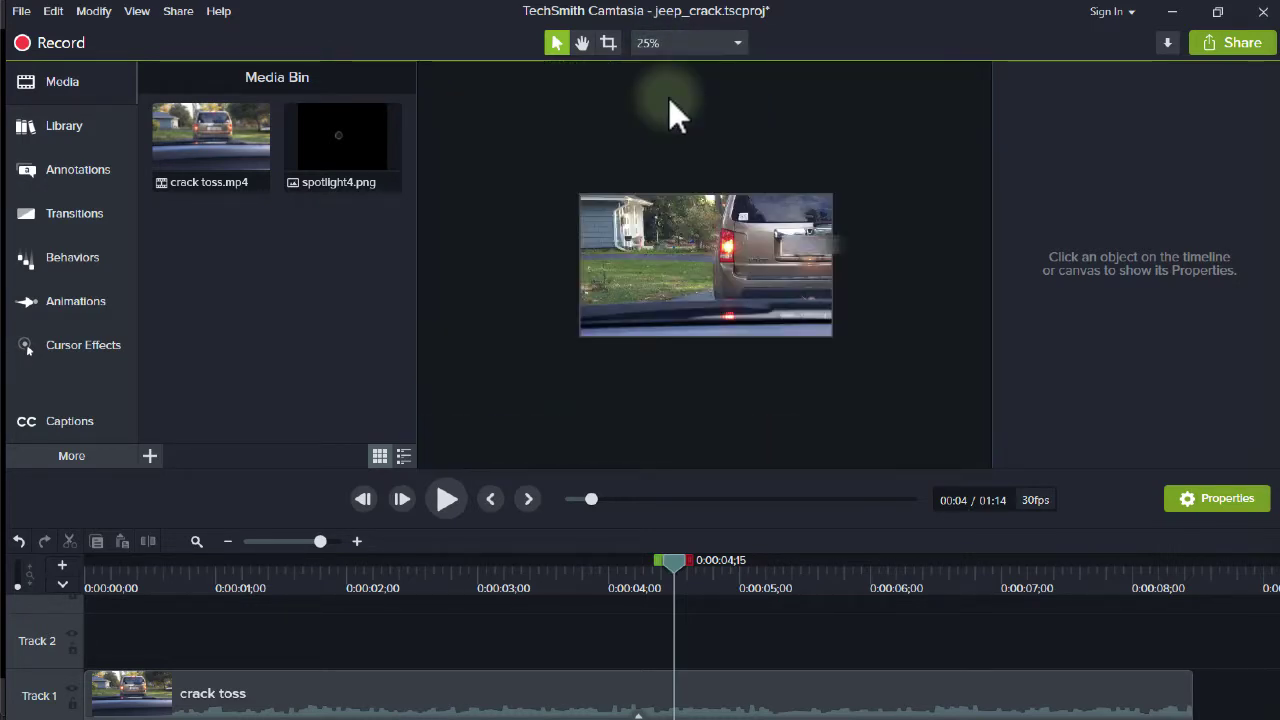
pyautogui.click(338, 131)
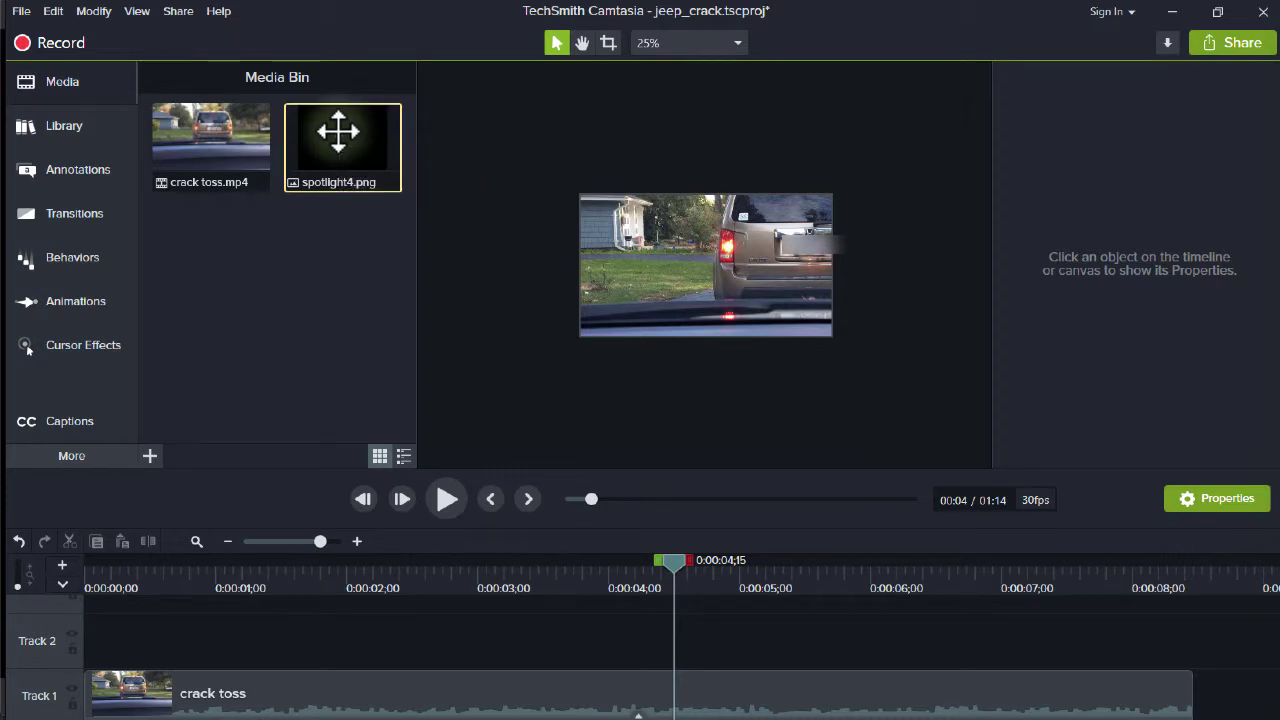
pyautogui.moveTo(338, 131); pyautogui.dragTo(728, 208)
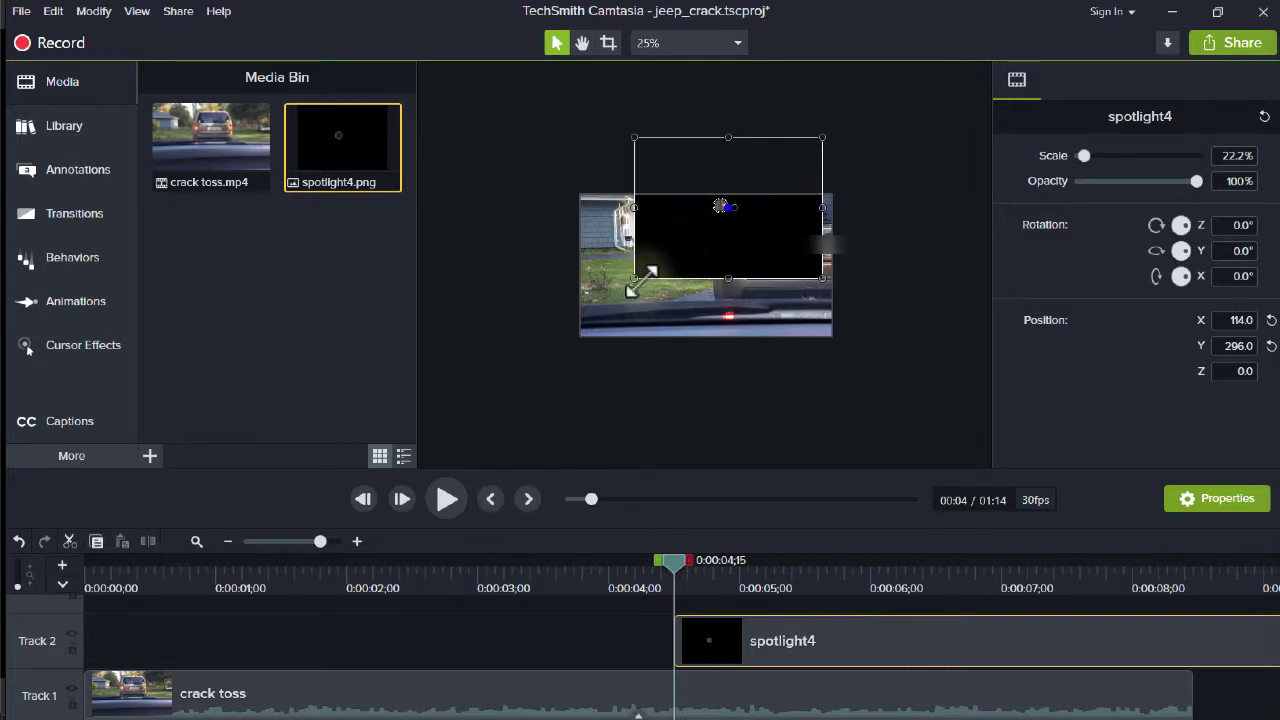
# Scale spotlight4 to 46.5% and position it at X 160.7, Y 278.0 over the frame
pyautogui.moveTo(632, 279); pyautogui.dragTo(430, 432)
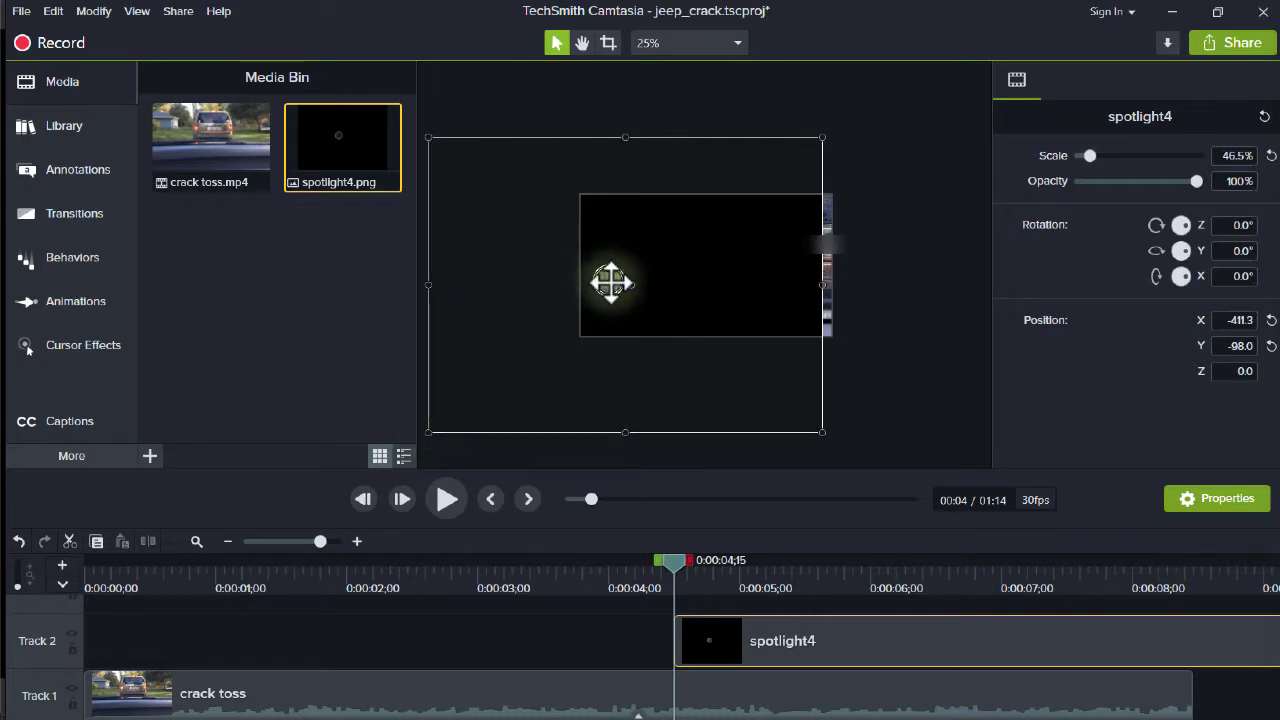
pyautogui.moveTo(624, 284); pyautogui.dragTo(737, 211)
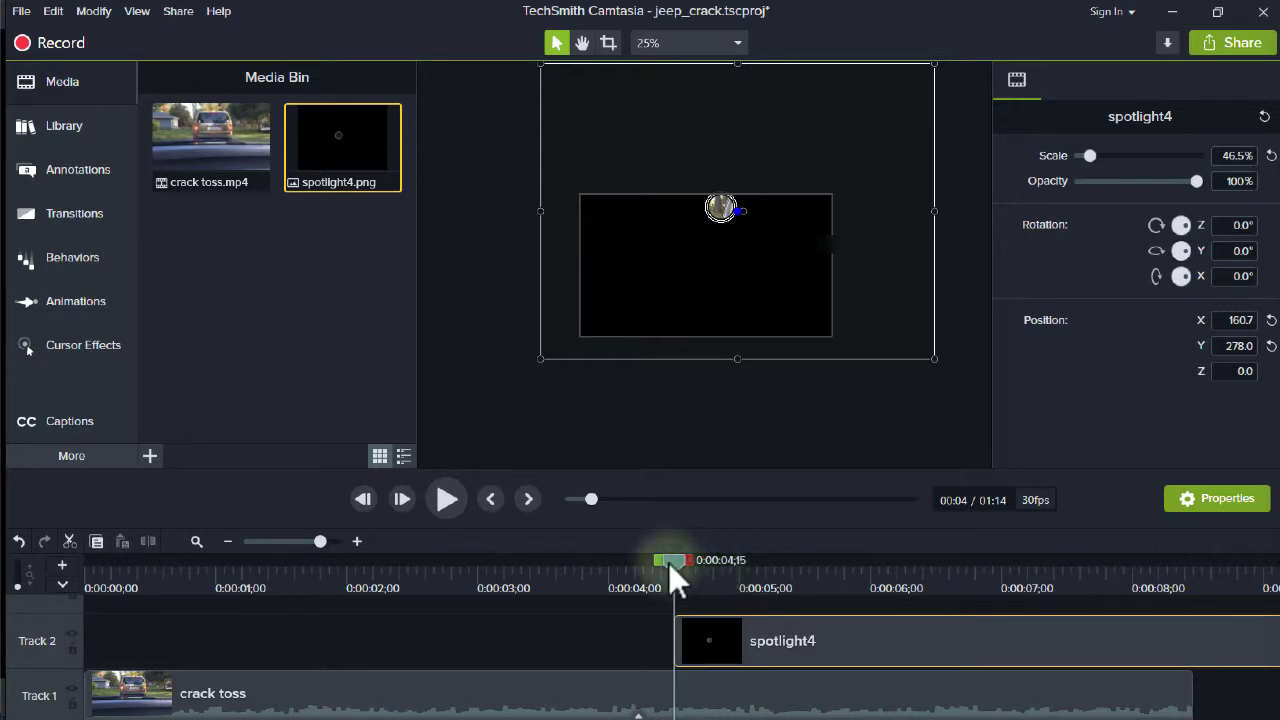
pyautogui.moveTo(668, 562)
pyautogui.mouseDown()
pyautogui.moveTo(701, 561)
pyautogui.moveTo(671, 562)
pyautogui.mouseUp()
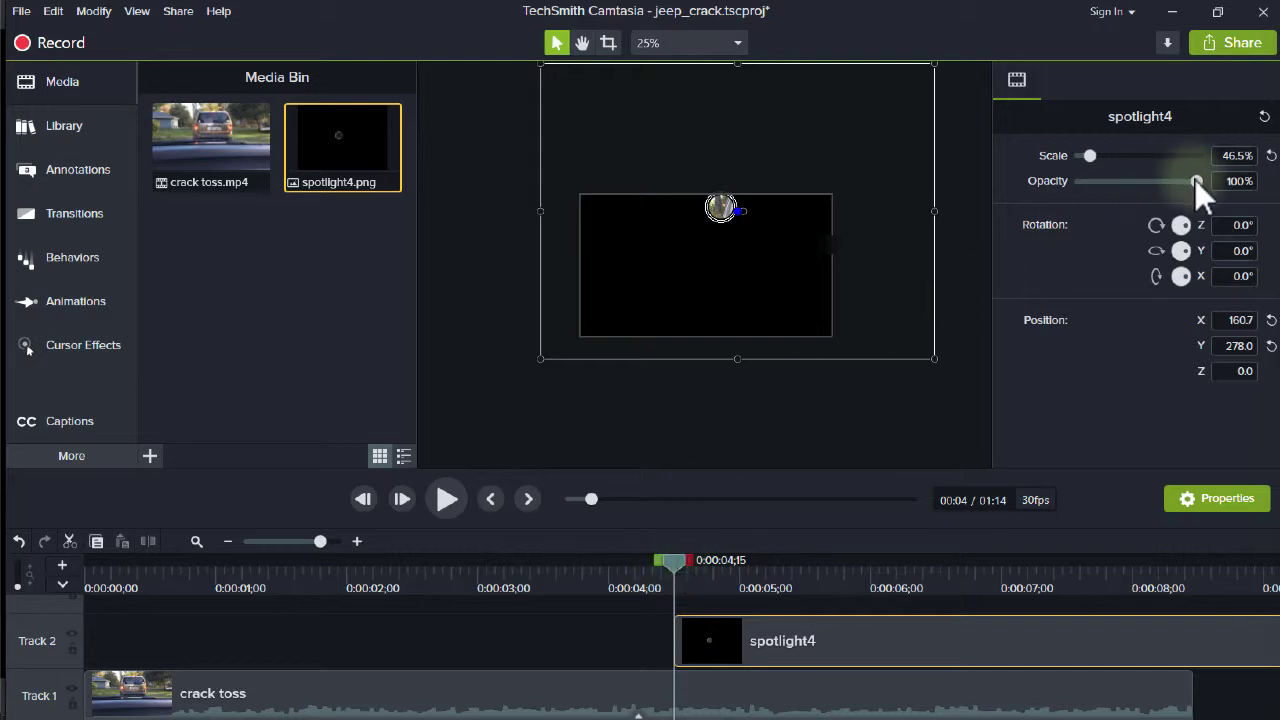
# Lower spotlight4's opacity to 66% and scrub ahead to where the object flies
pyautogui.moveTo(1196, 179); pyautogui.dragTo(1159, 179)
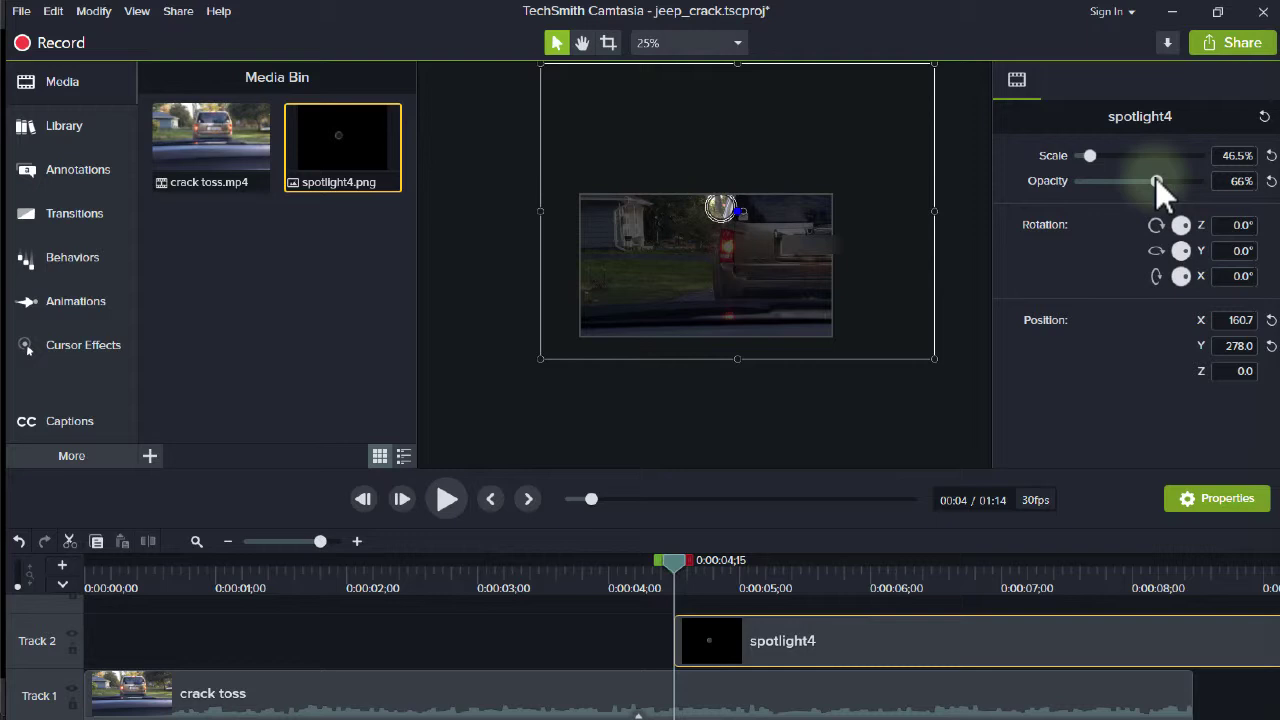
pyautogui.moveTo(762, 570); pyautogui.dragTo(1118, 579)
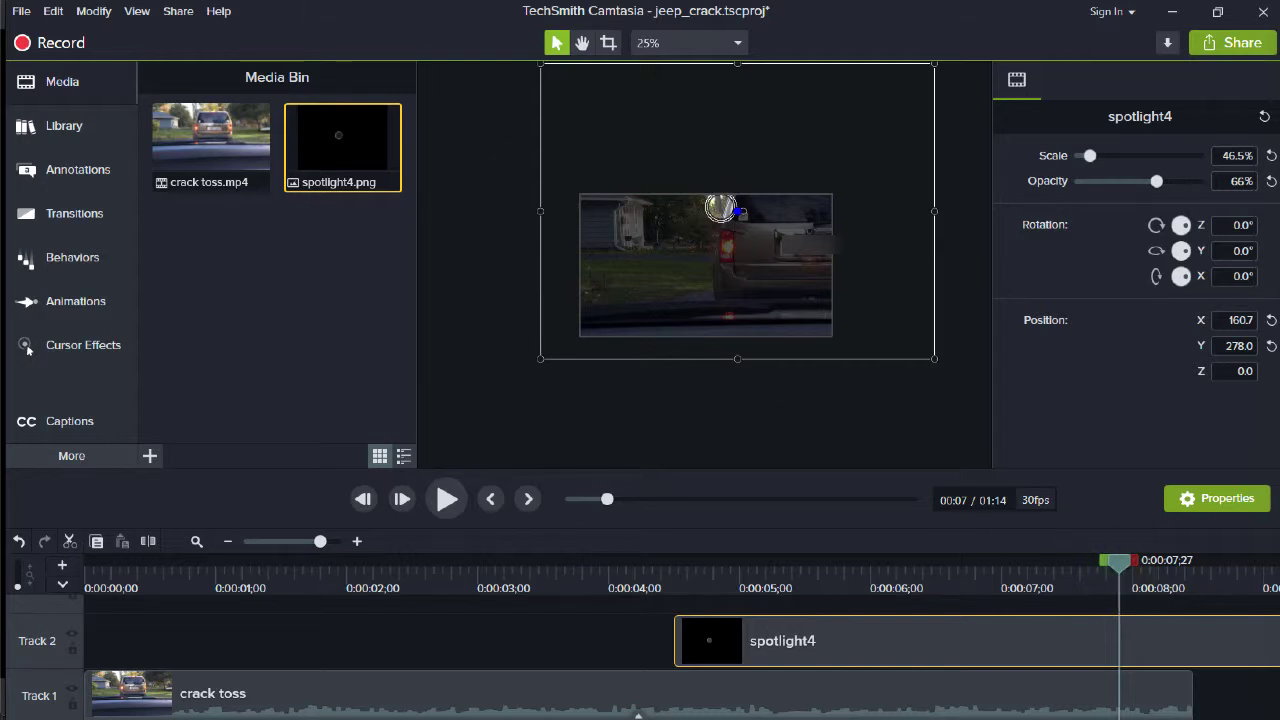
# Add a custom animation to the spotlight4 clip on Track 2
pyautogui.click(53, 12)
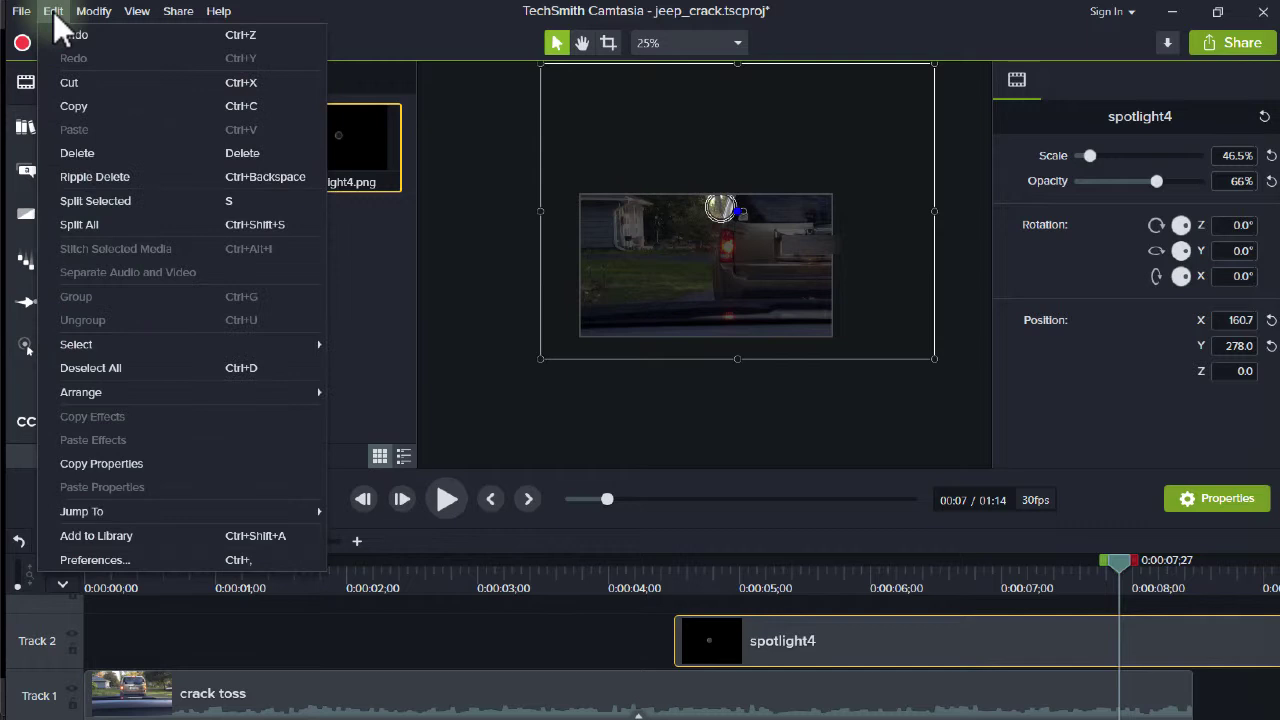
pyautogui.moveTo(95, 12)
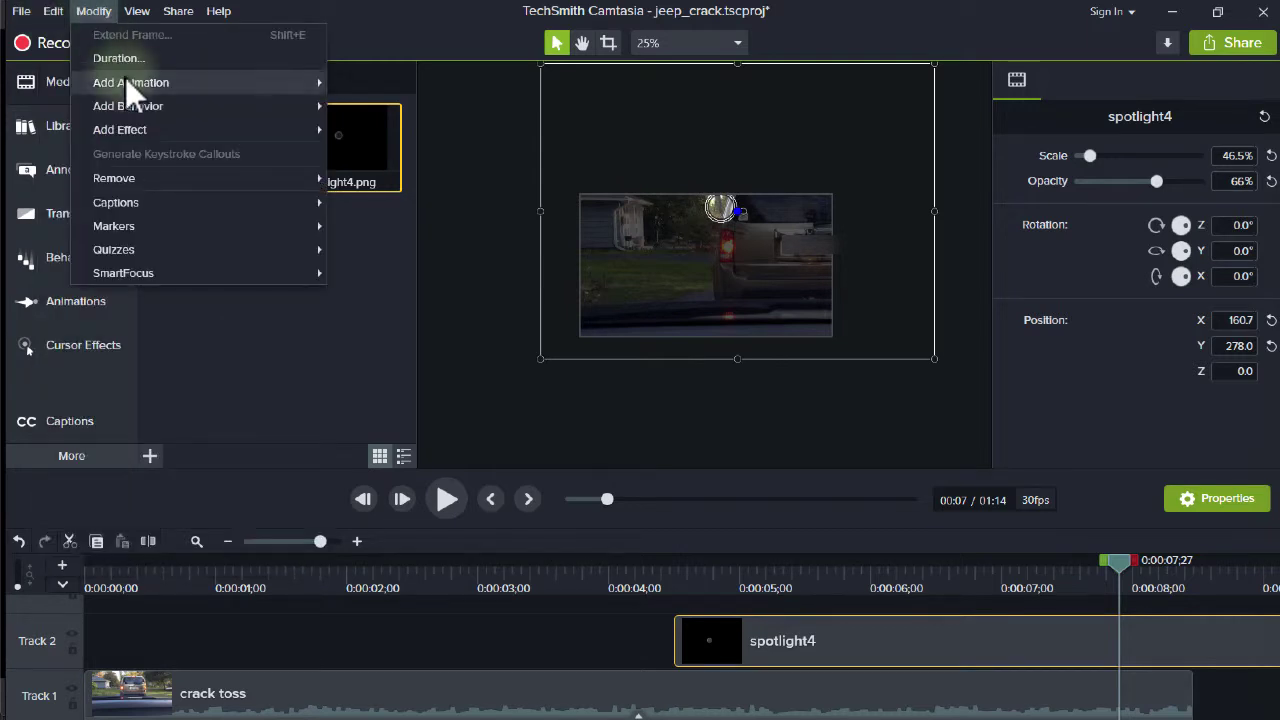
pyautogui.moveTo(125, 78)
pyautogui.click(364, 83)
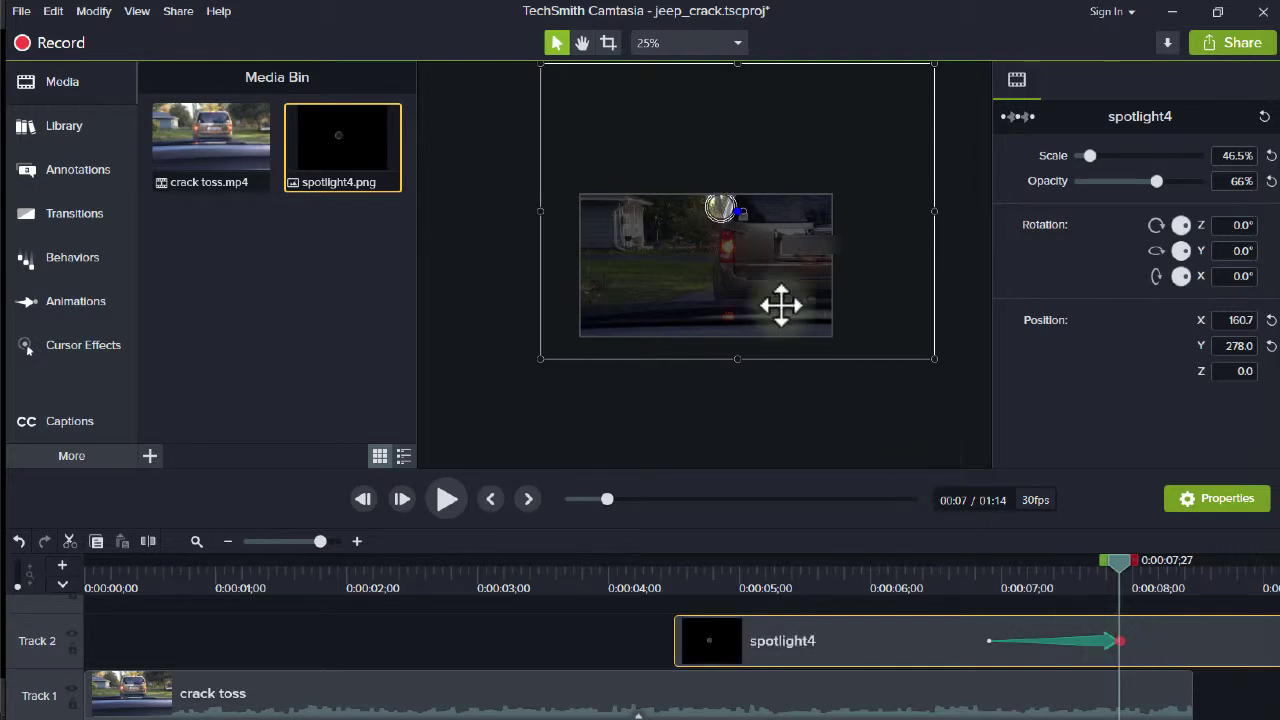
# Animate the spotlight toward the lower left, ending at 54.5% scale and X -431.3, Y -153.0
pyautogui.moveTo(722, 207); pyautogui.dragTo(602, 293)
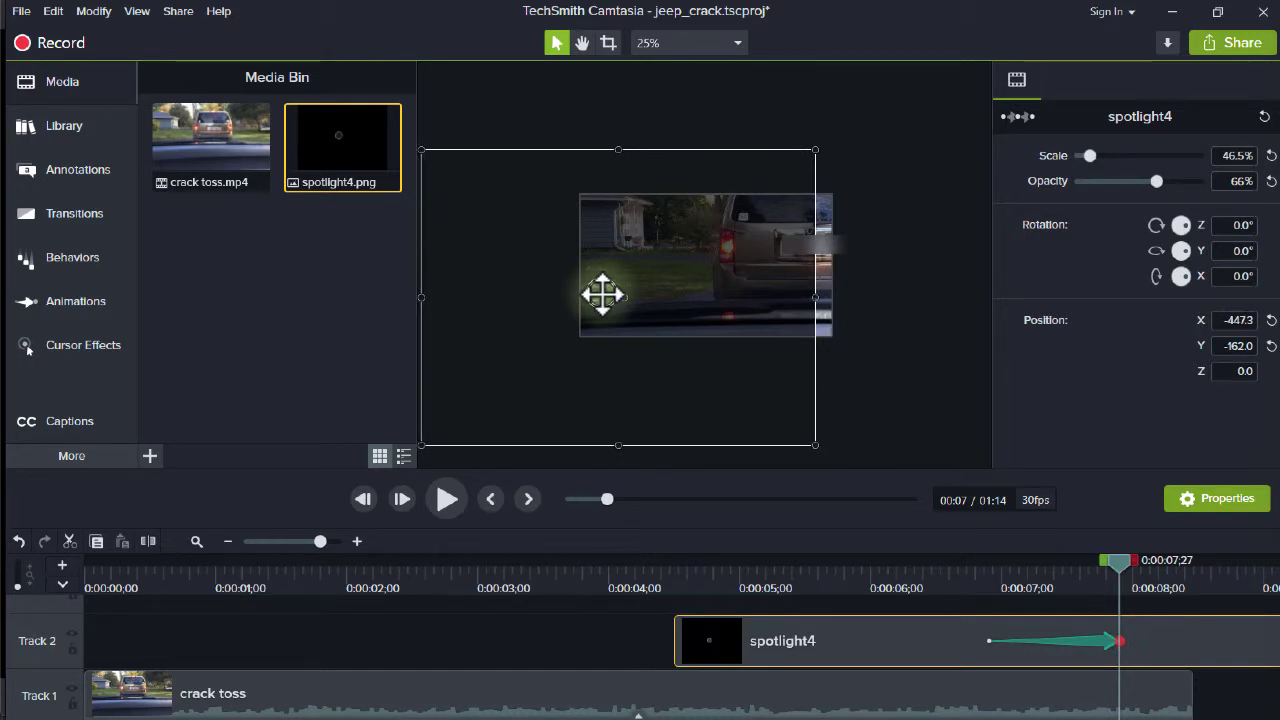
pyautogui.moveTo(815, 149); pyautogui.dragTo(884, 115)
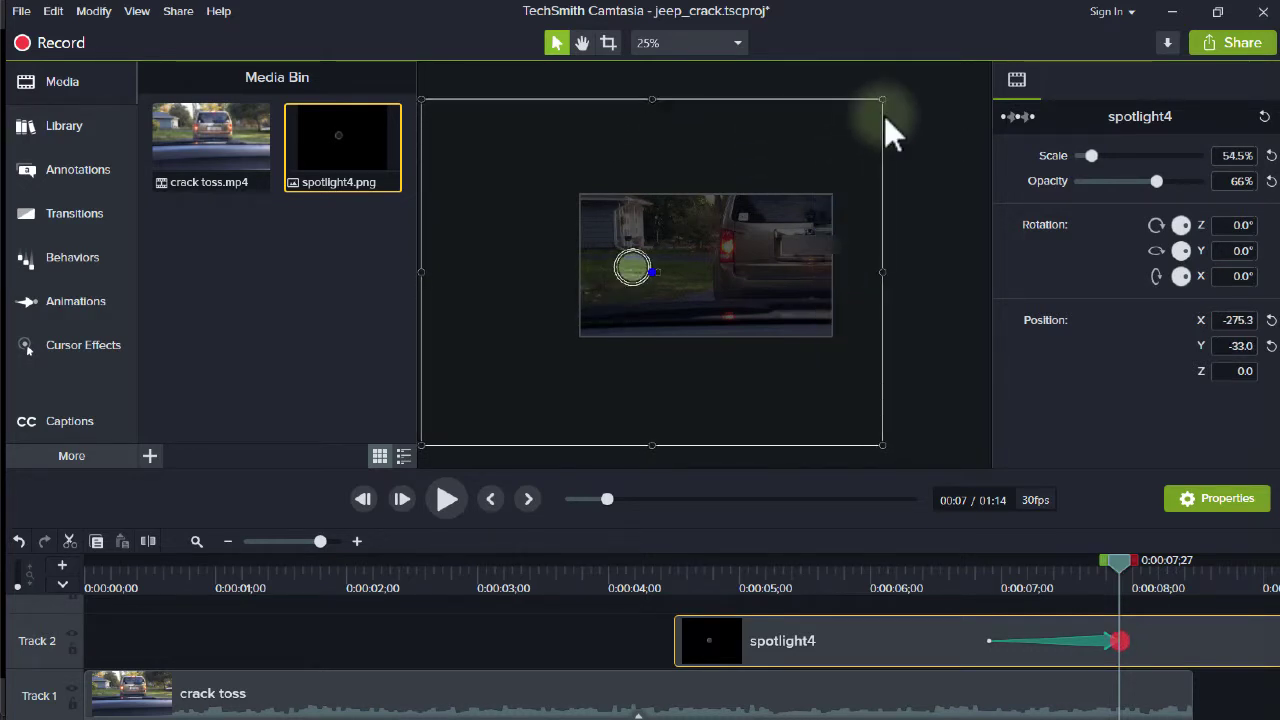
pyautogui.moveTo(631, 271); pyautogui.dragTo(600, 295)
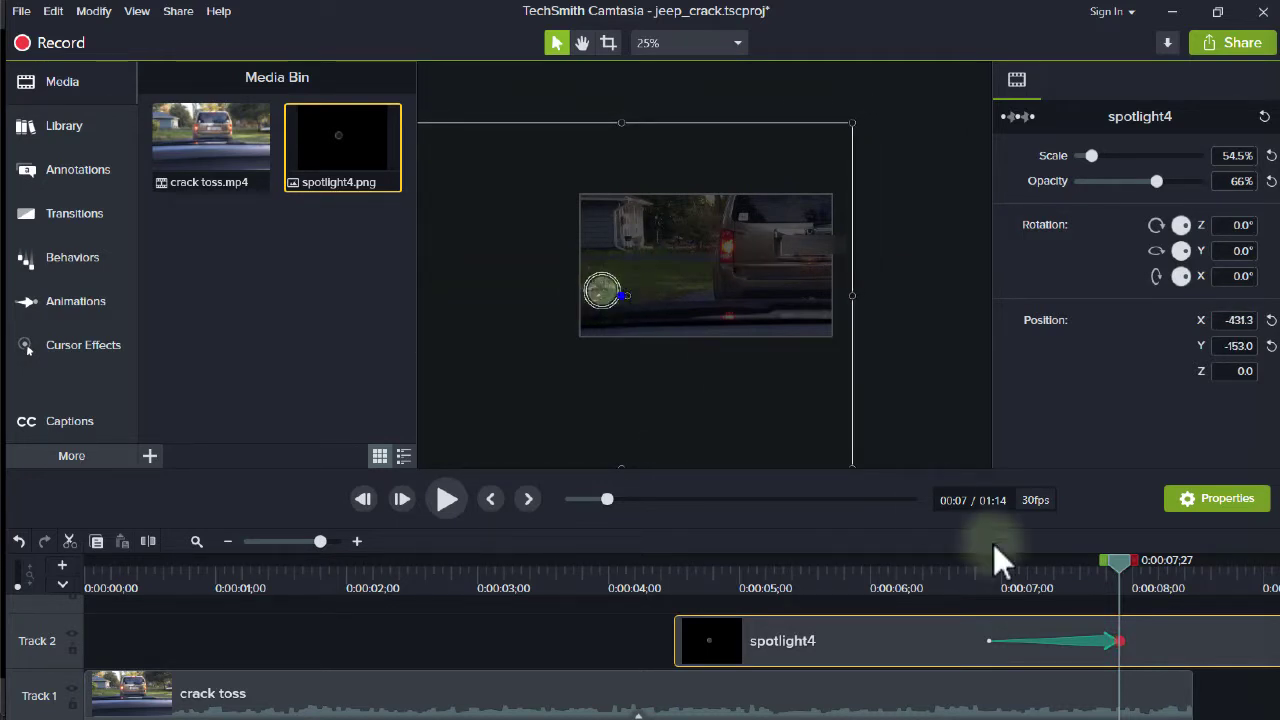
pyautogui.moveTo(1118, 562); pyautogui.dragTo(697, 549)
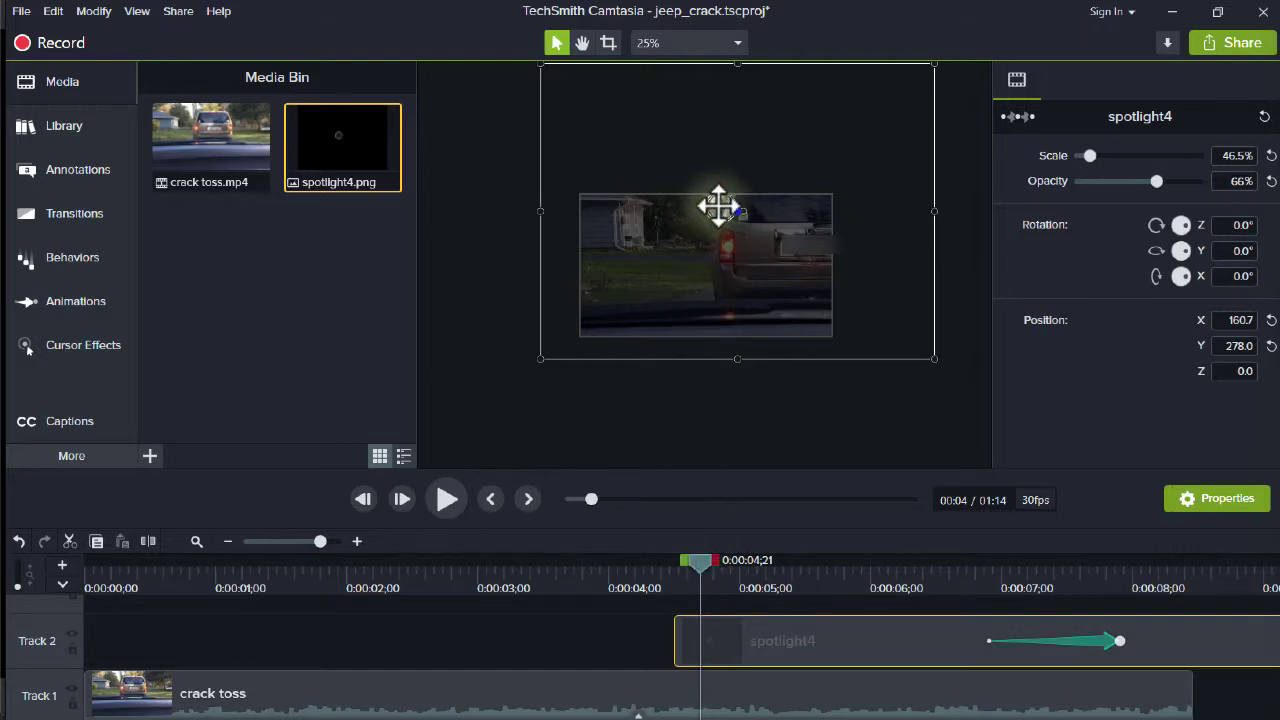
# Set canvas zoom to 50% and hide the Properties panel
pyautogui.click(690, 44)
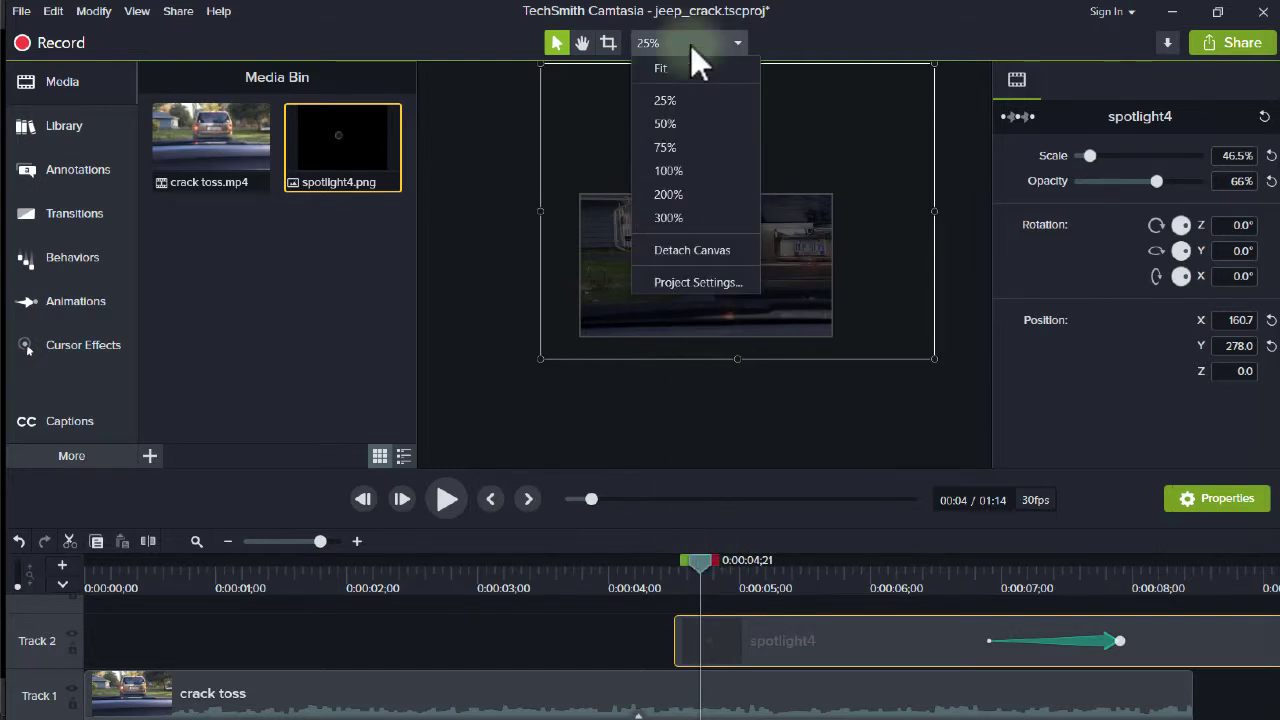
pyautogui.click(675, 122)
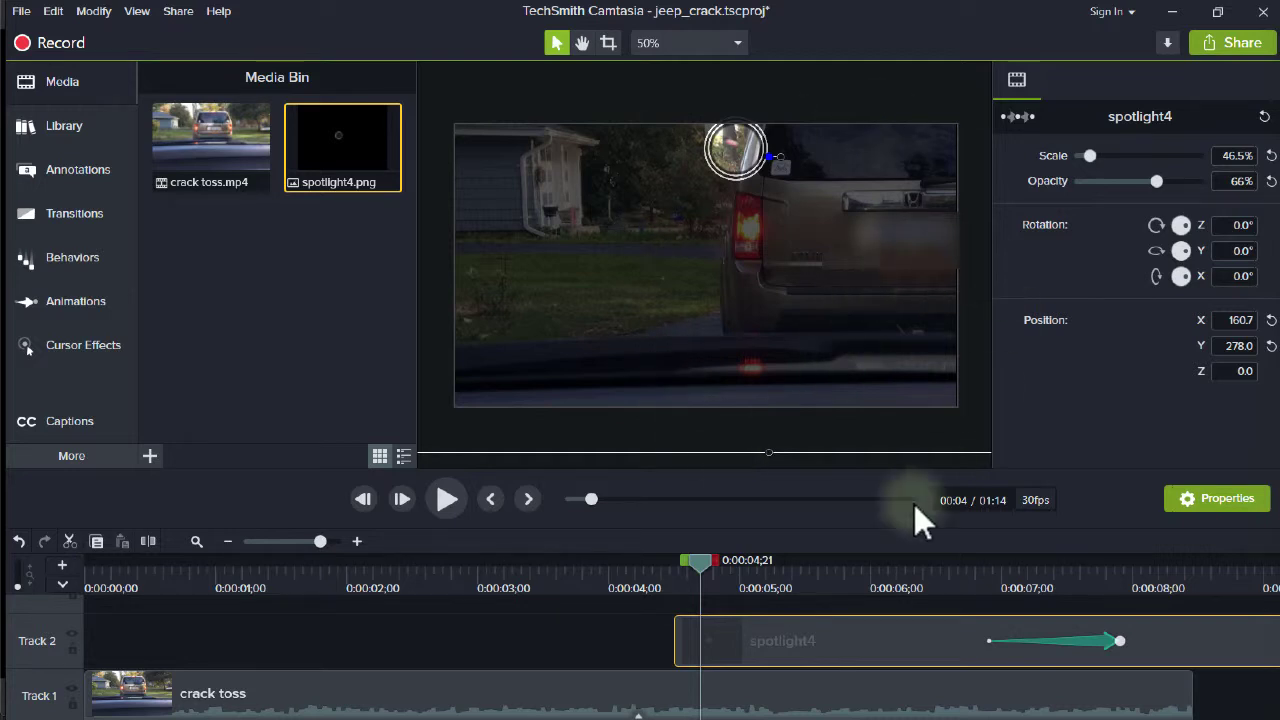
pyautogui.click(1233, 496)
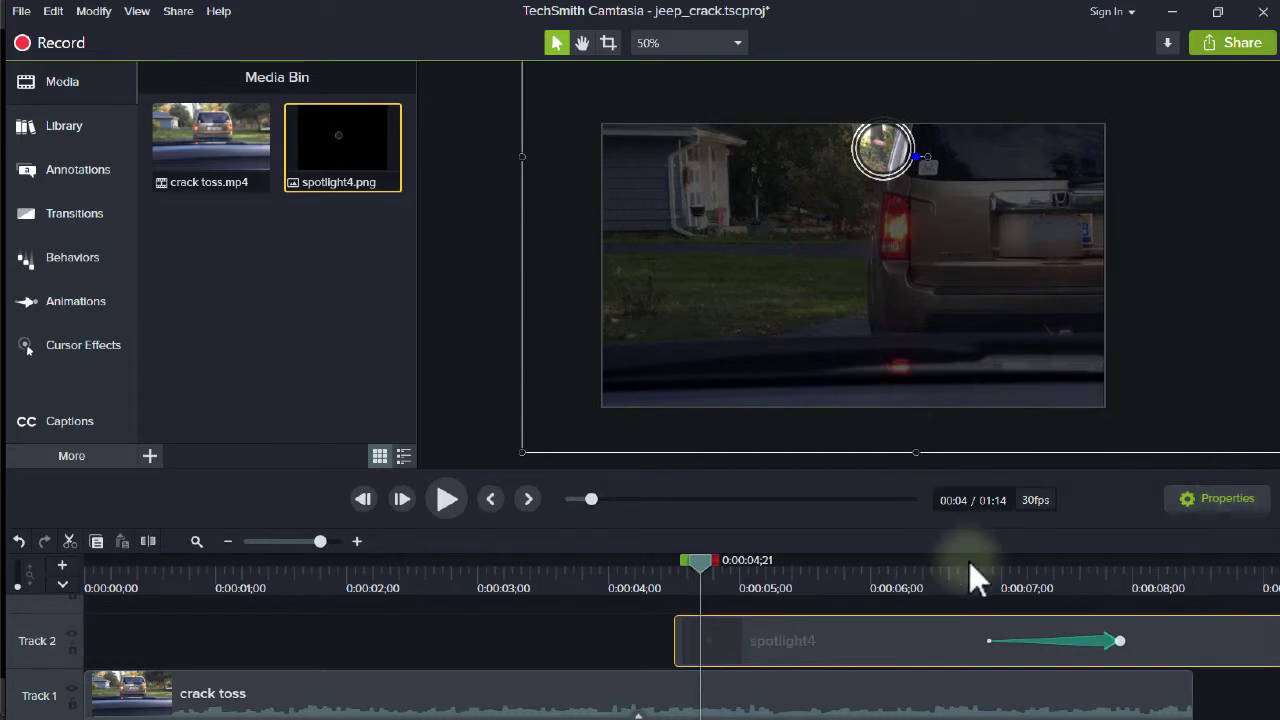
# Extend the spotlight animation to start at about 4.5 seconds and run to 8.3 seconds
pyautogui.click(1066, 641)
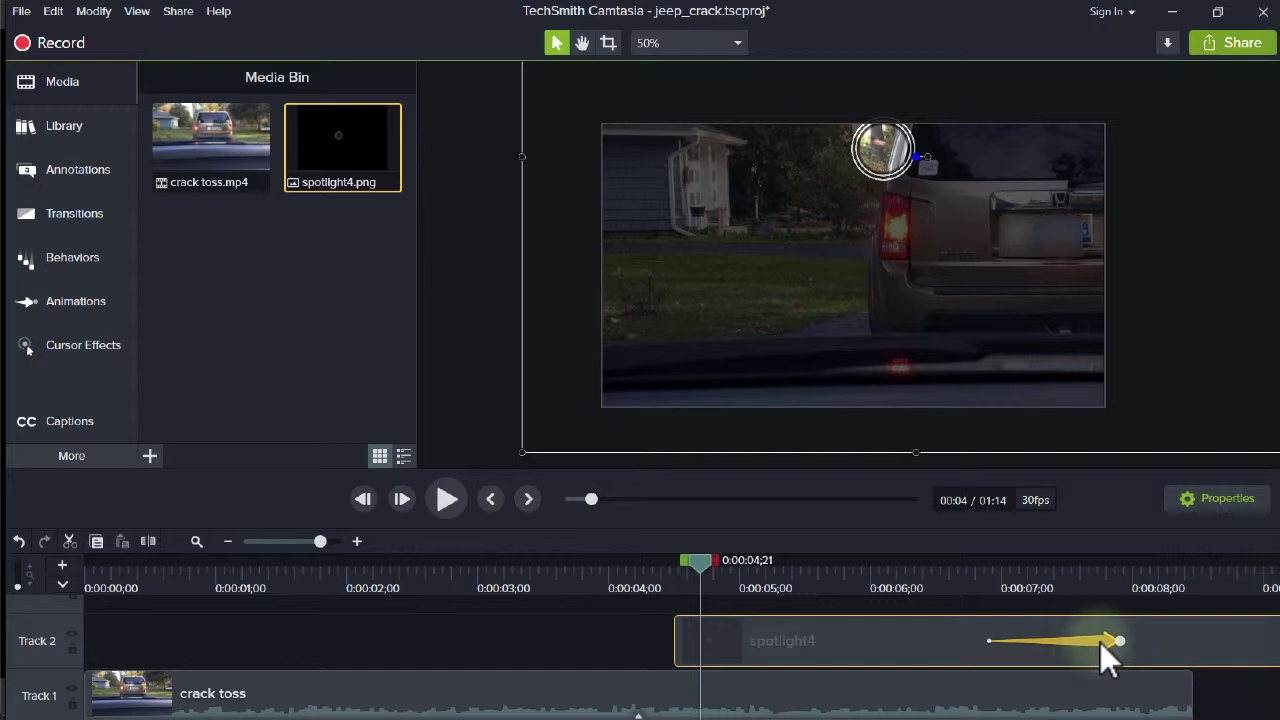
pyautogui.click(987, 641)
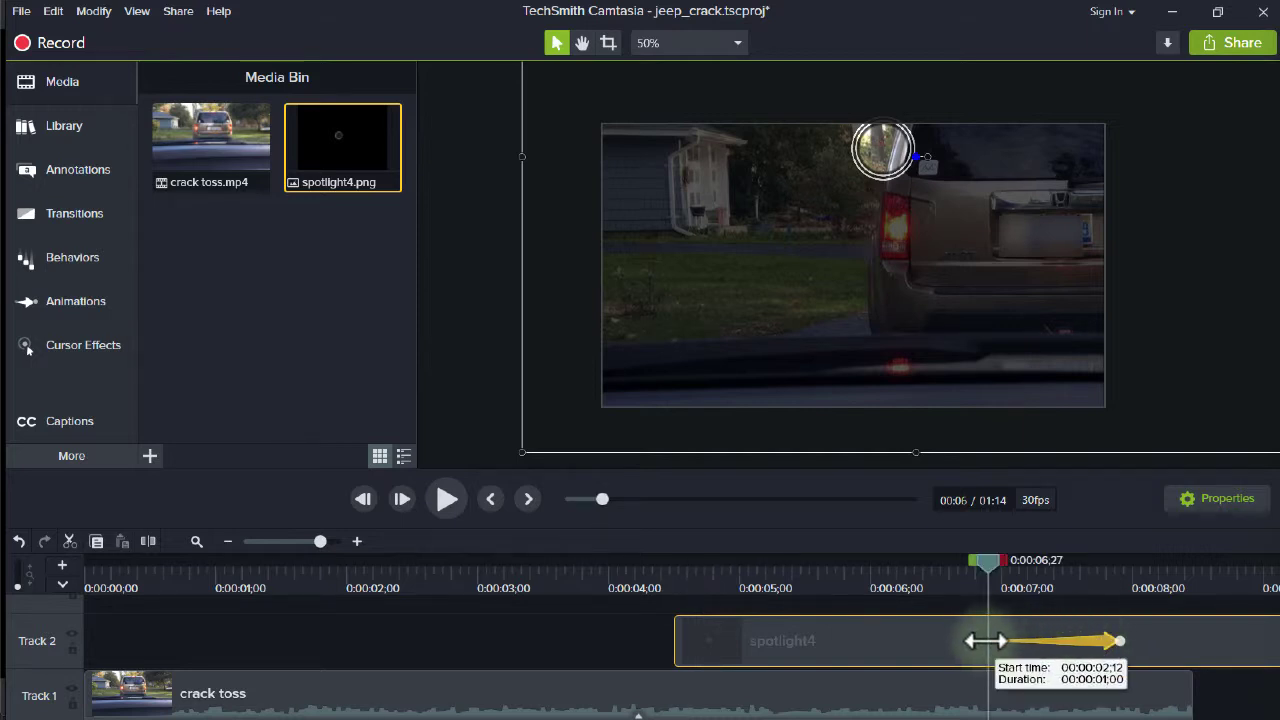
pyautogui.moveTo(987, 641); pyautogui.dragTo(694, 655)
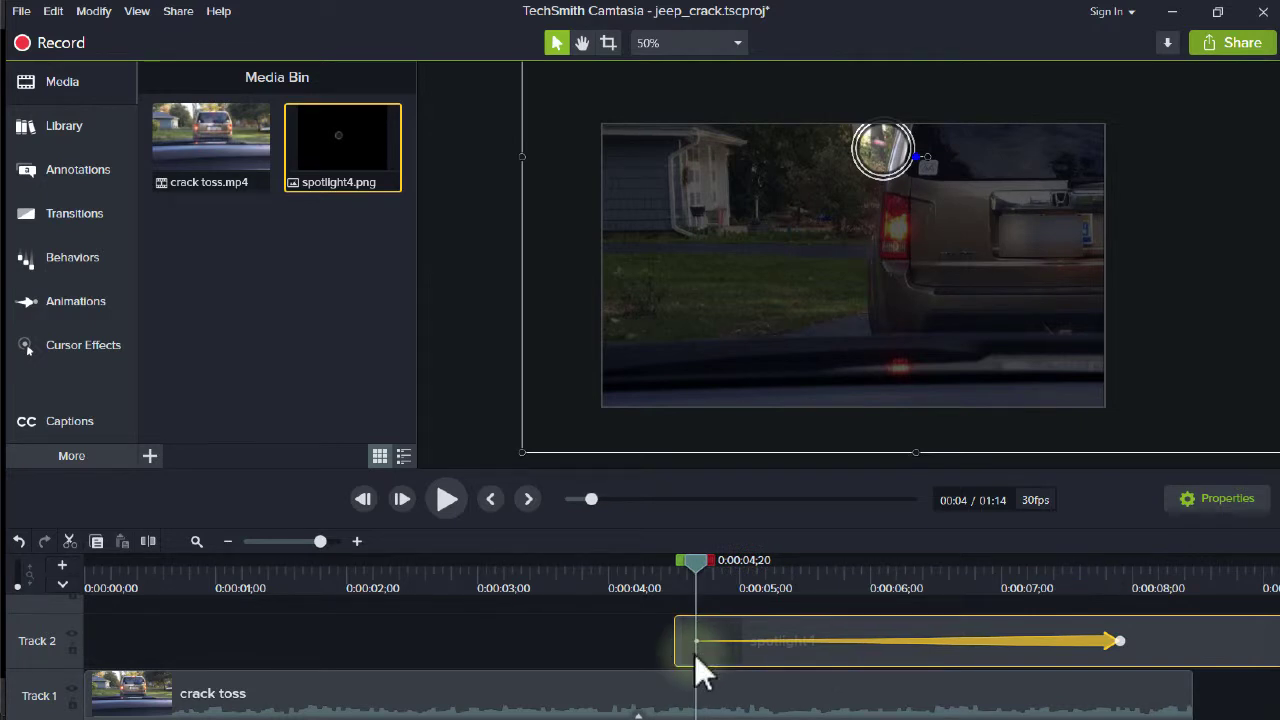
pyautogui.moveTo(694, 563); pyautogui.dragTo(813, 565)
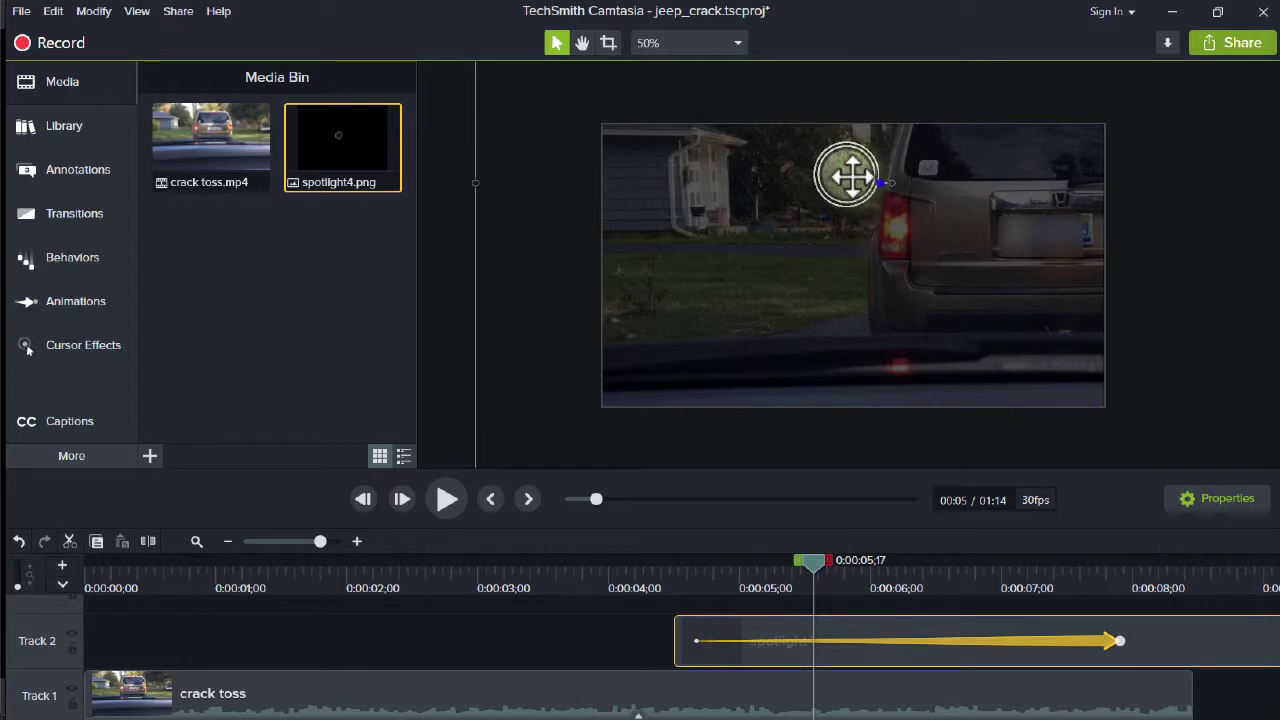
# Add position keyframes from about 4;28 to 5;13 keeping the spotlight on the tossed object
pyautogui.moveTo(847, 175); pyautogui.dragTo(799, 175)
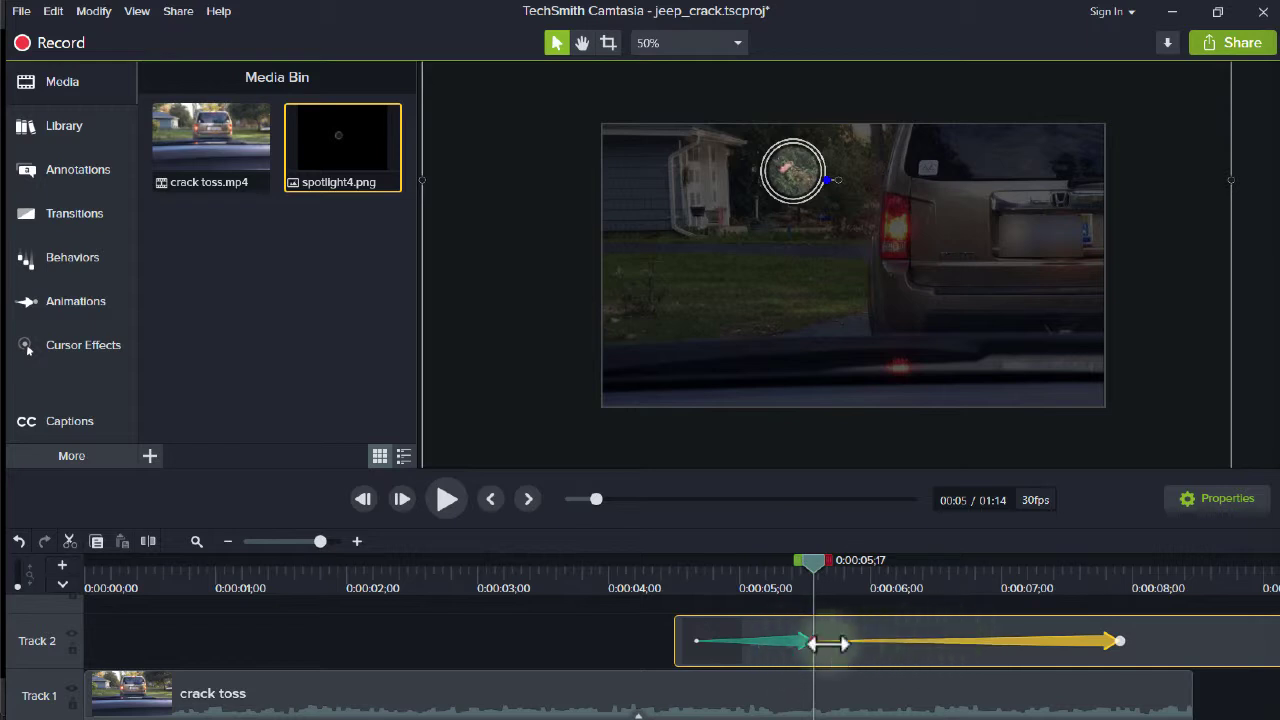
pyautogui.moveTo(684, 581); pyautogui.dragTo(766, 582)
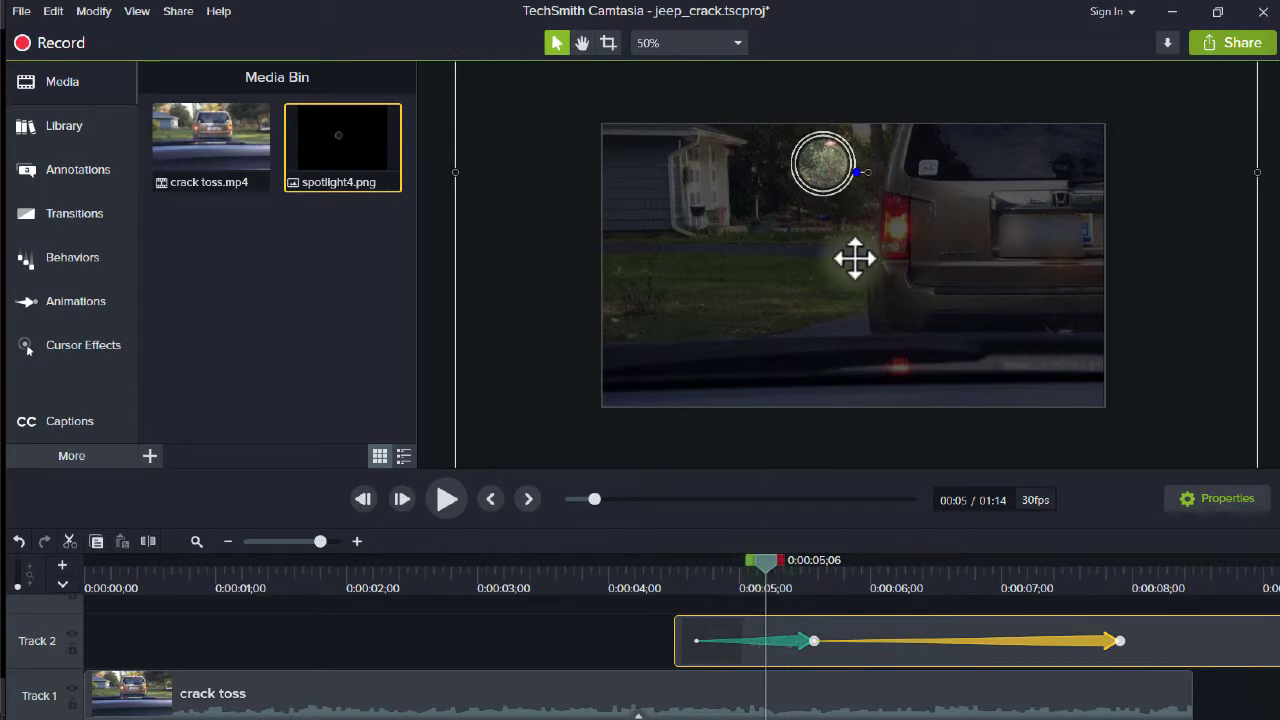
pyautogui.moveTo(857, 171); pyautogui.dragTo(864, 158)
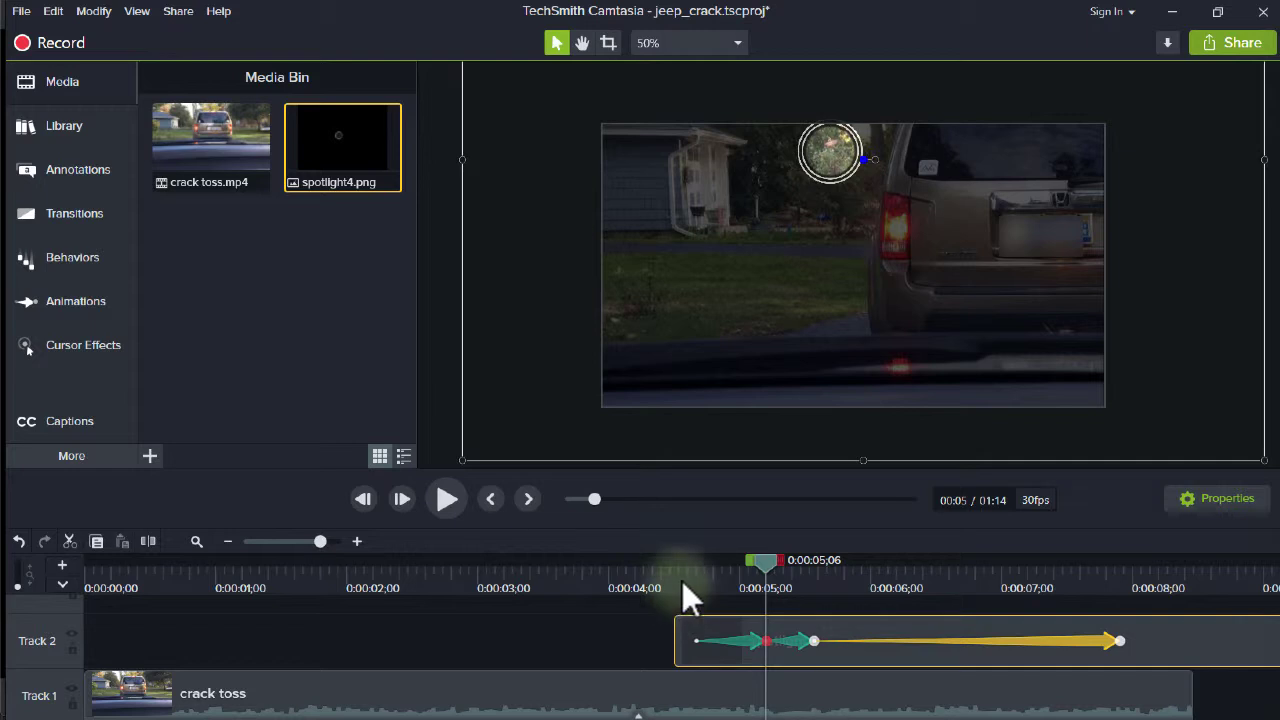
pyautogui.moveTo(682, 583); pyautogui.dragTo(872, 572)
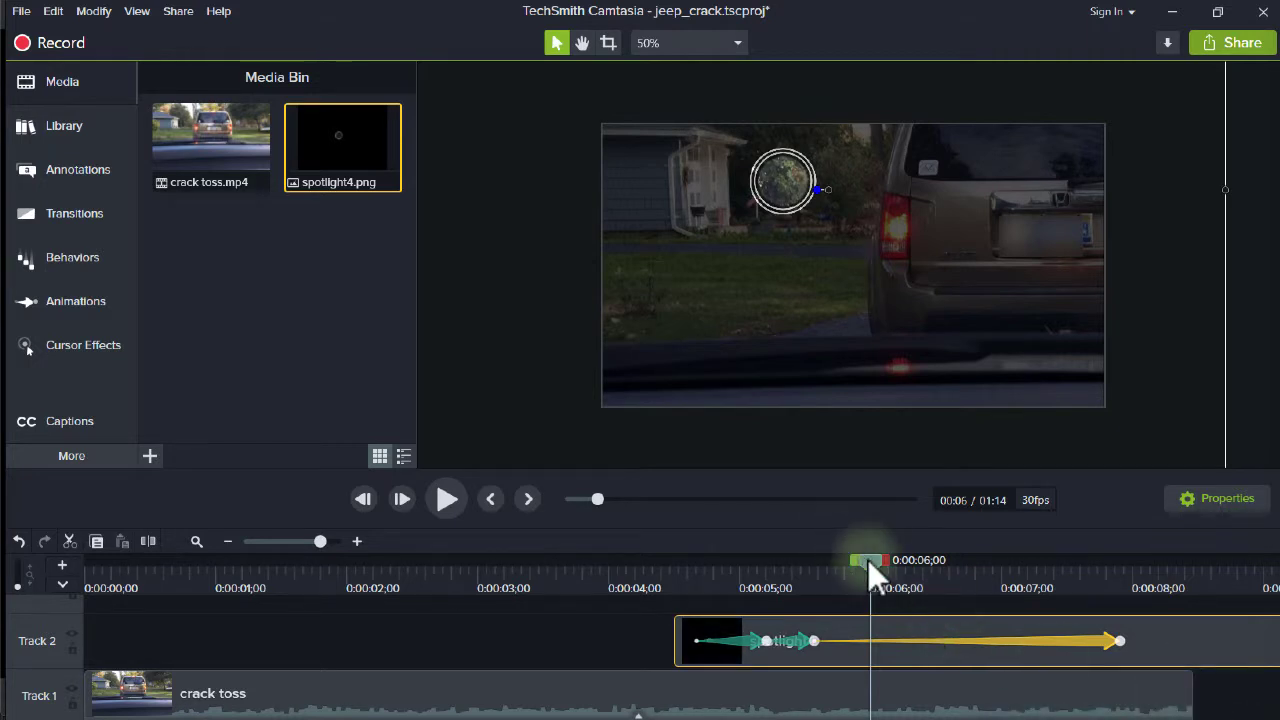
pyautogui.moveTo(868, 565); pyautogui.dragTo(915, 563)
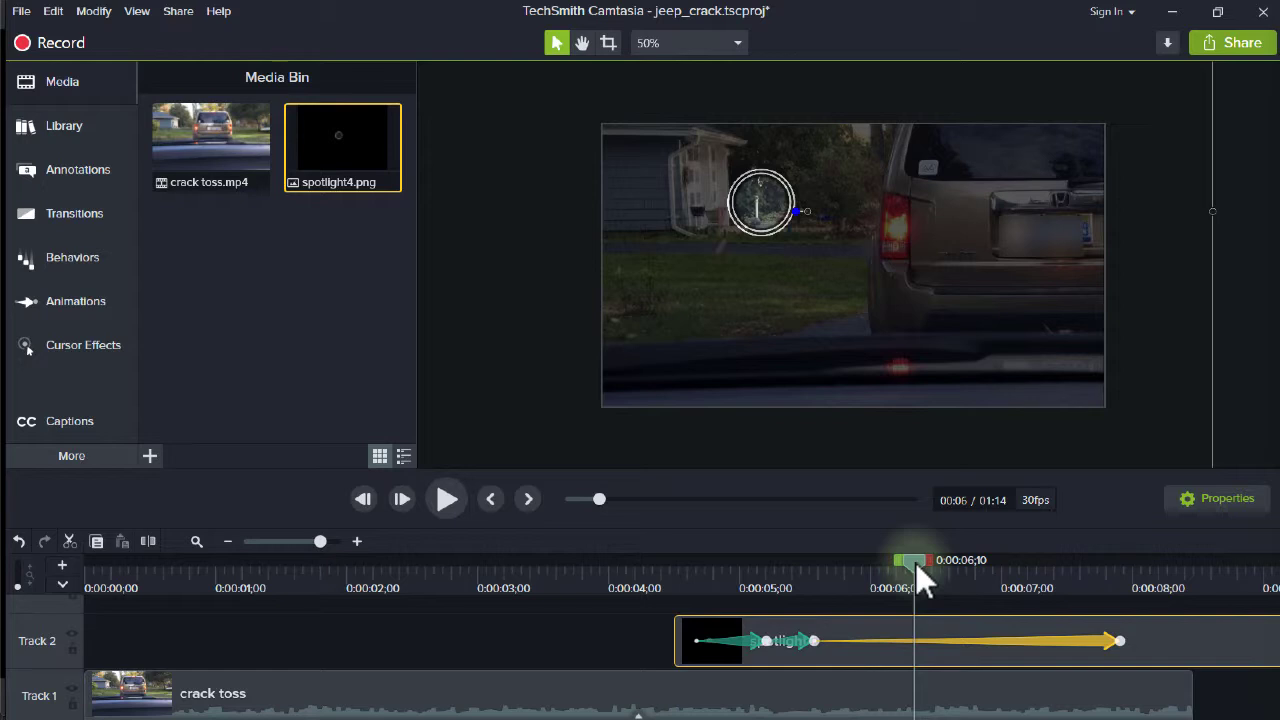
# Add keyframes at about 5;28 and 6;06 carrying the spotlight down-left along the object's flight
pyautogui.moveTo(760, 200); pyautogui.dragTo(729, 250)
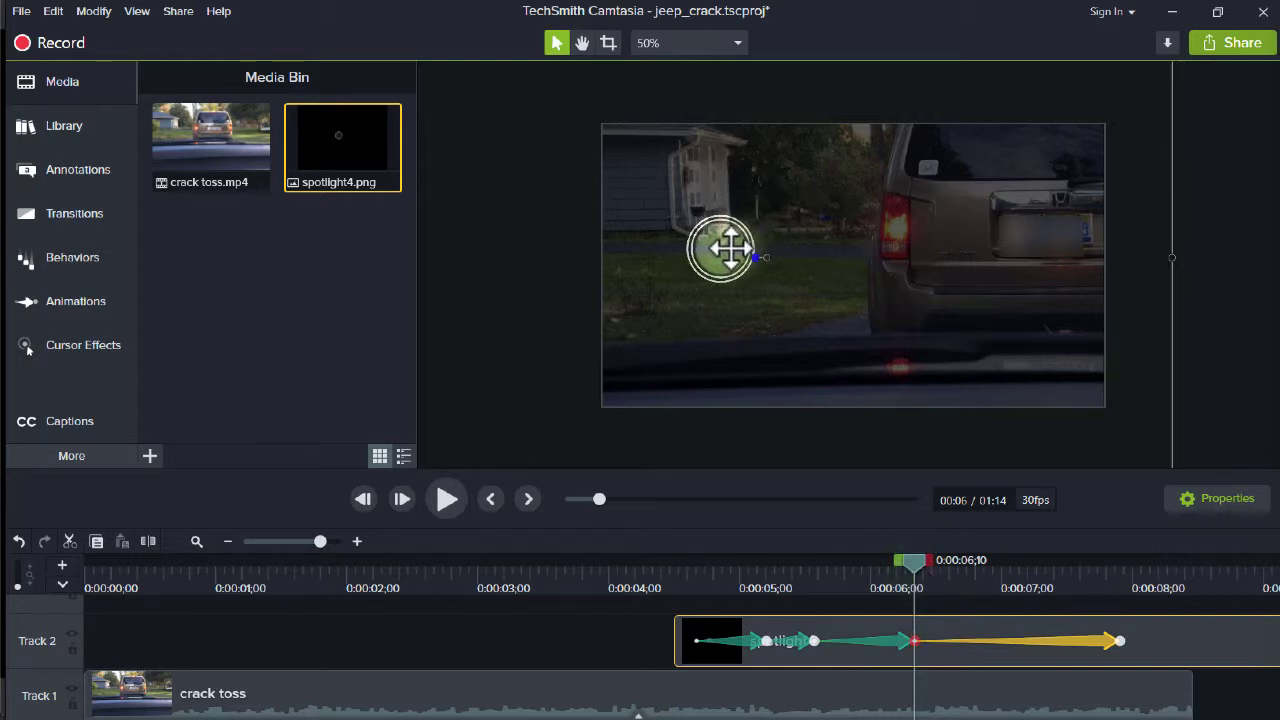
pyautogui.moveTo(829, 571); pyautogui.dragTo(886, 573)
pyautogui.moveTo(738, 246); pyautogui.dragTo(744, 234)
pyautogui.moveTo(829, 569); pyautogui.dragTo(967, 583)
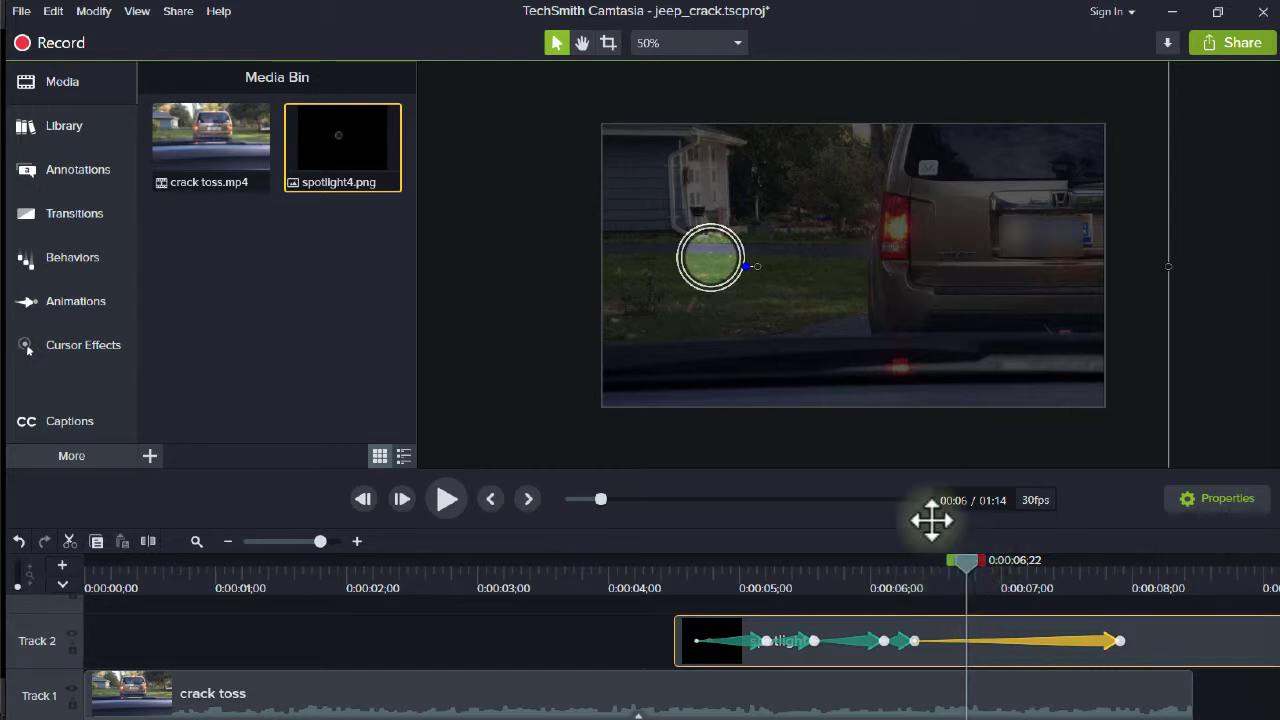
pyautogui.moveTo(712, 262); pyautogui.dragTo(694, 300)
pyautogui.click(1030, 586)
pyautogui.moveTo(1034, 585); pyautogui.dragTo(1123, 586)
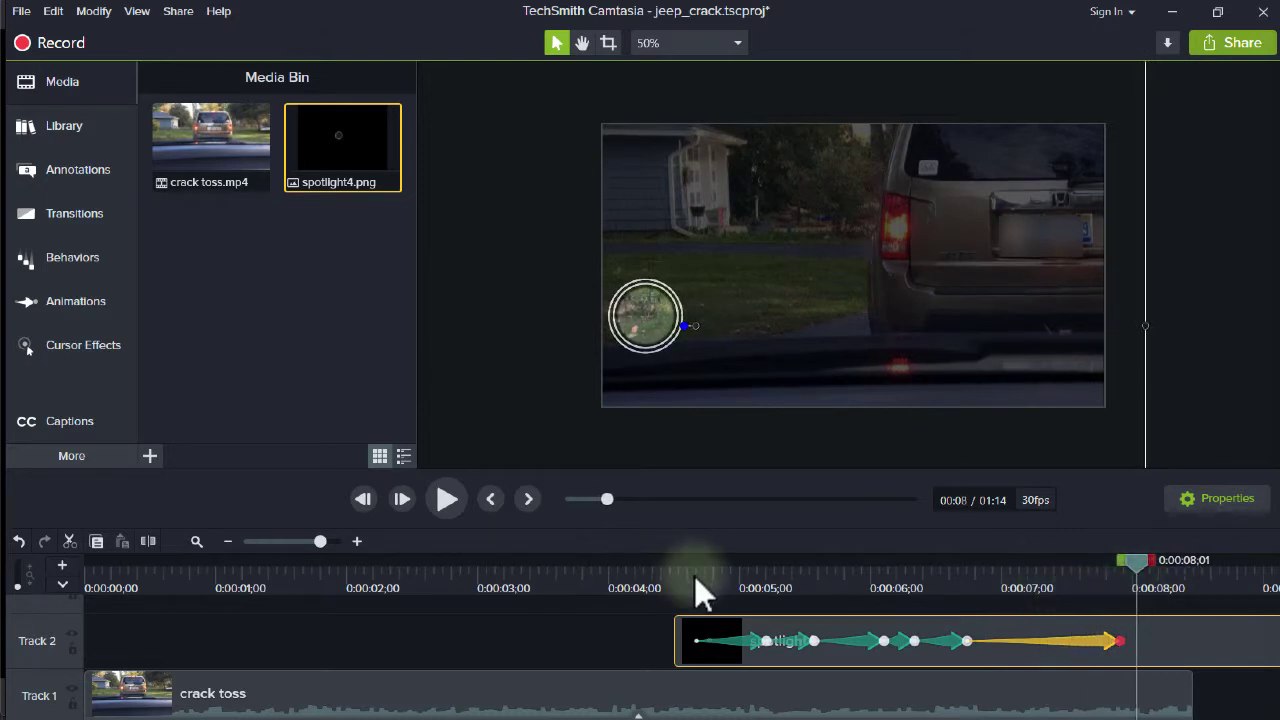
pyautogui.moveTo(694, 575); pyautogui.dragTo(1132, 582)
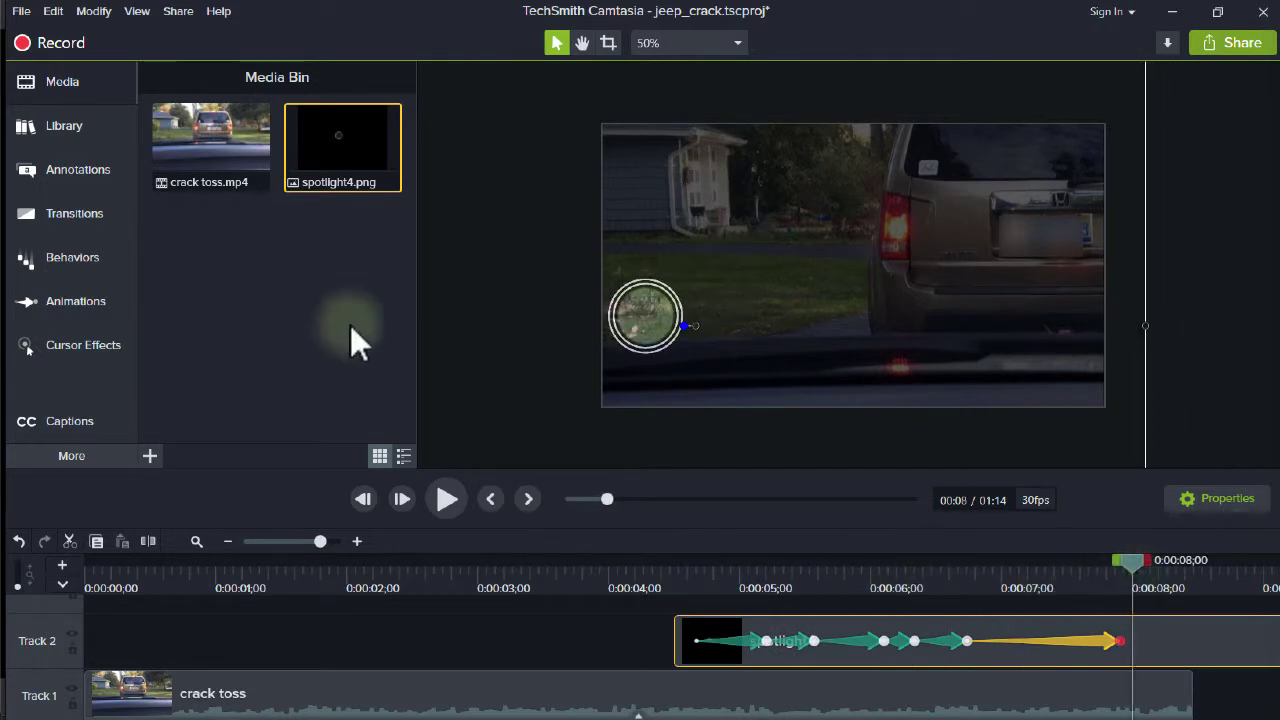
# Show the transitions list filtered to the Fades type
pyautogui.click(73, 213)
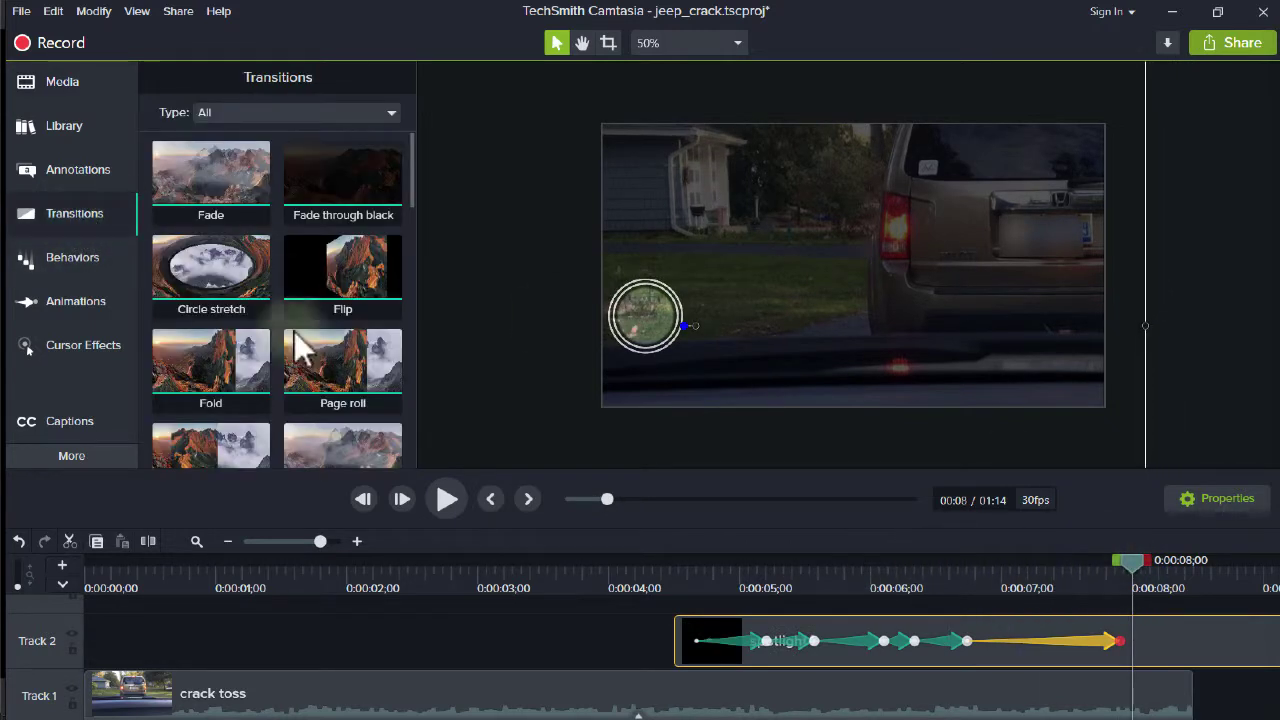
pyautogui.scroll(-5, 314, 271)
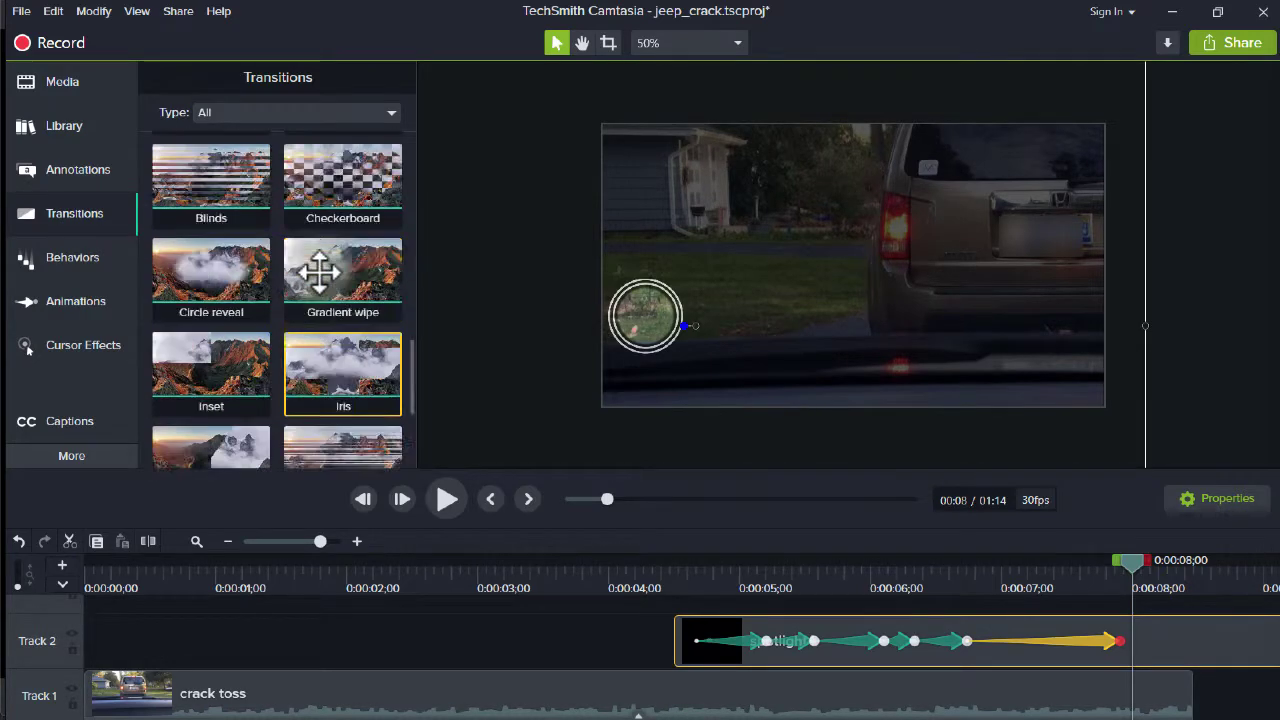
pyautogui.scroll(5, 318, 271)
pyautogui.scroll(-6, 318, 271)
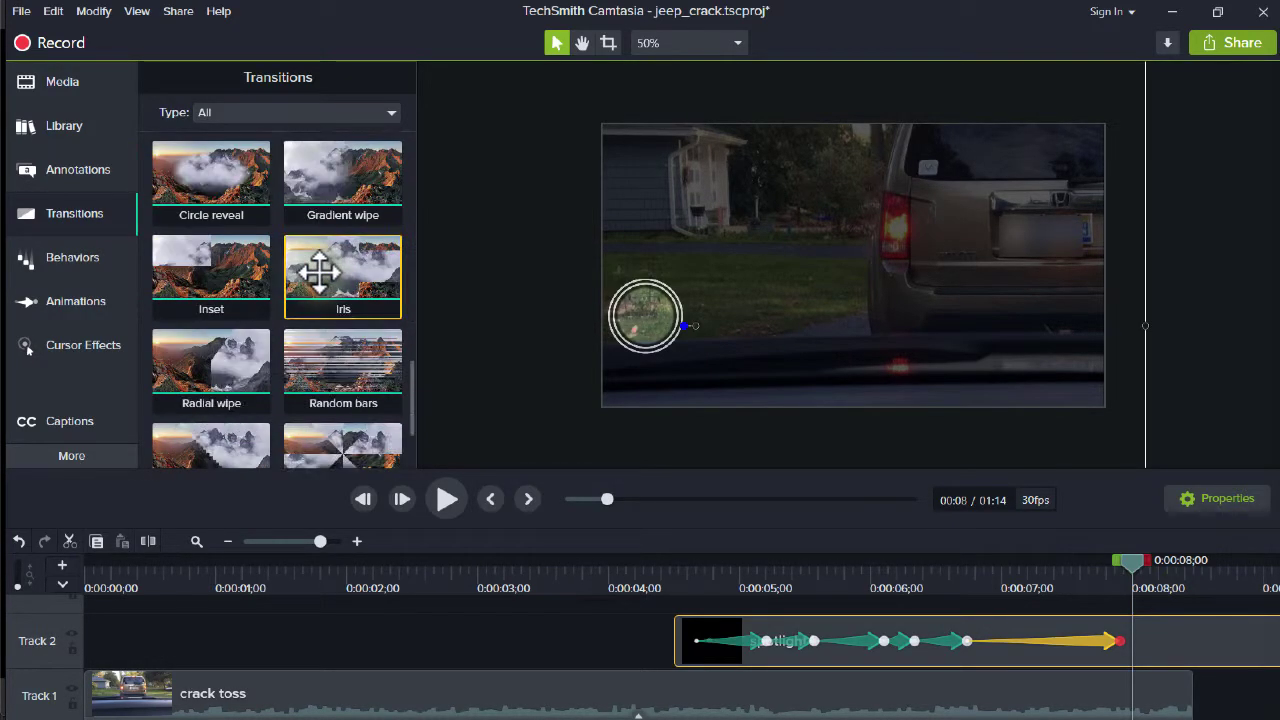
pyautogui.click(335, 110)
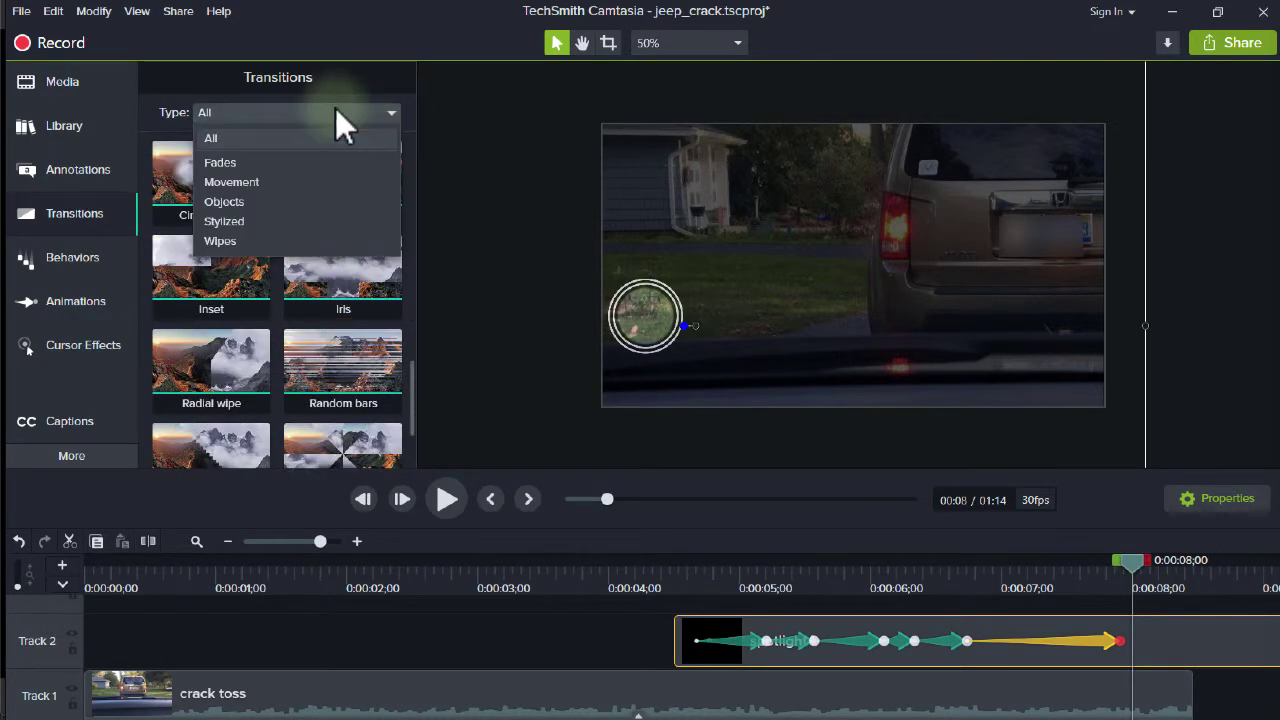
pyautogui.click(294, 162)
# Apply one-second Fade transitions to the start and end of the spotlight4 clip
pyautogui.moveTo(206, 177); pyautogui.dragTo(691, 631)
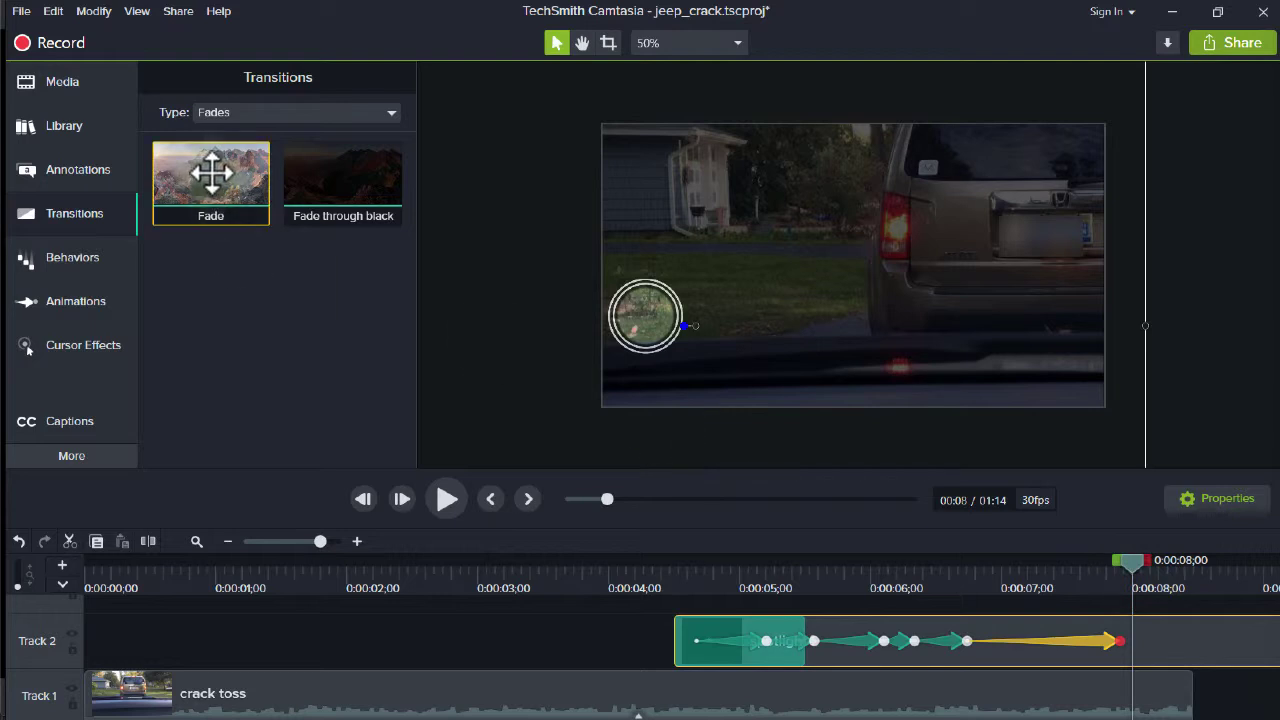
pyautogui.moveTo(211, 173); pyautogui.dragTo(1172, 641)
pyautogui.moveTo(975, 587); pyautogui.dragTo(875, 563)
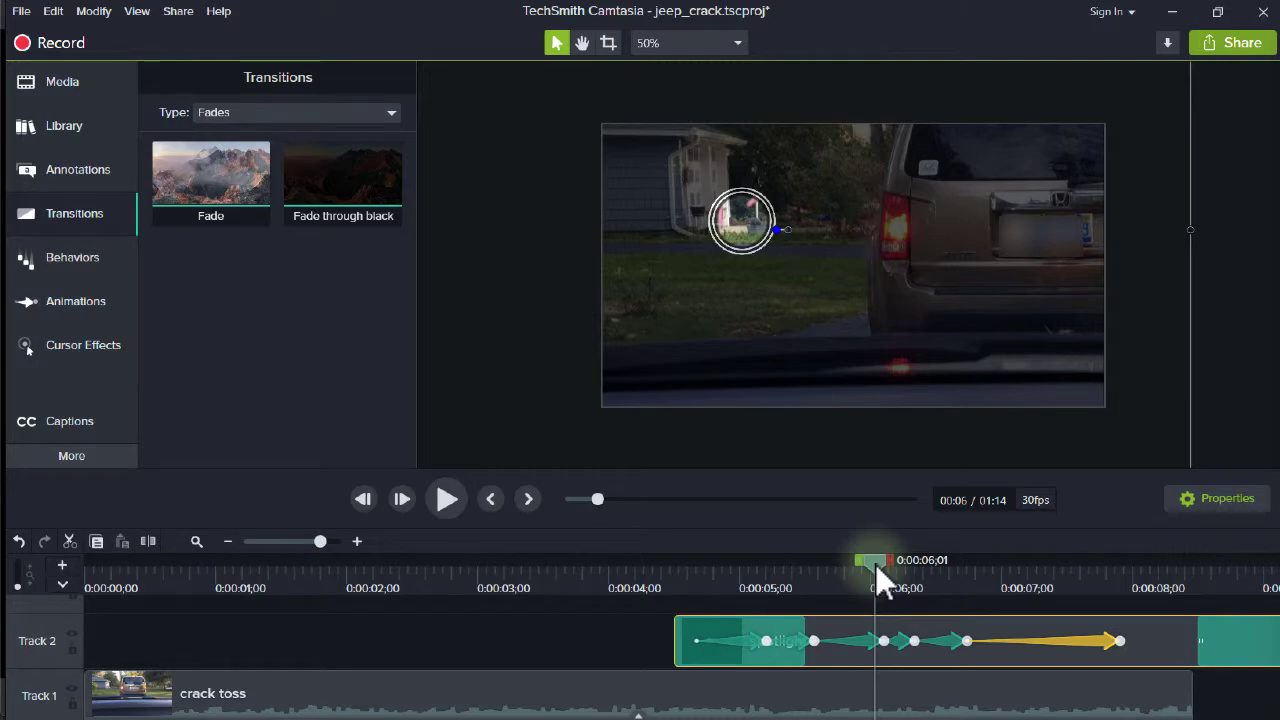